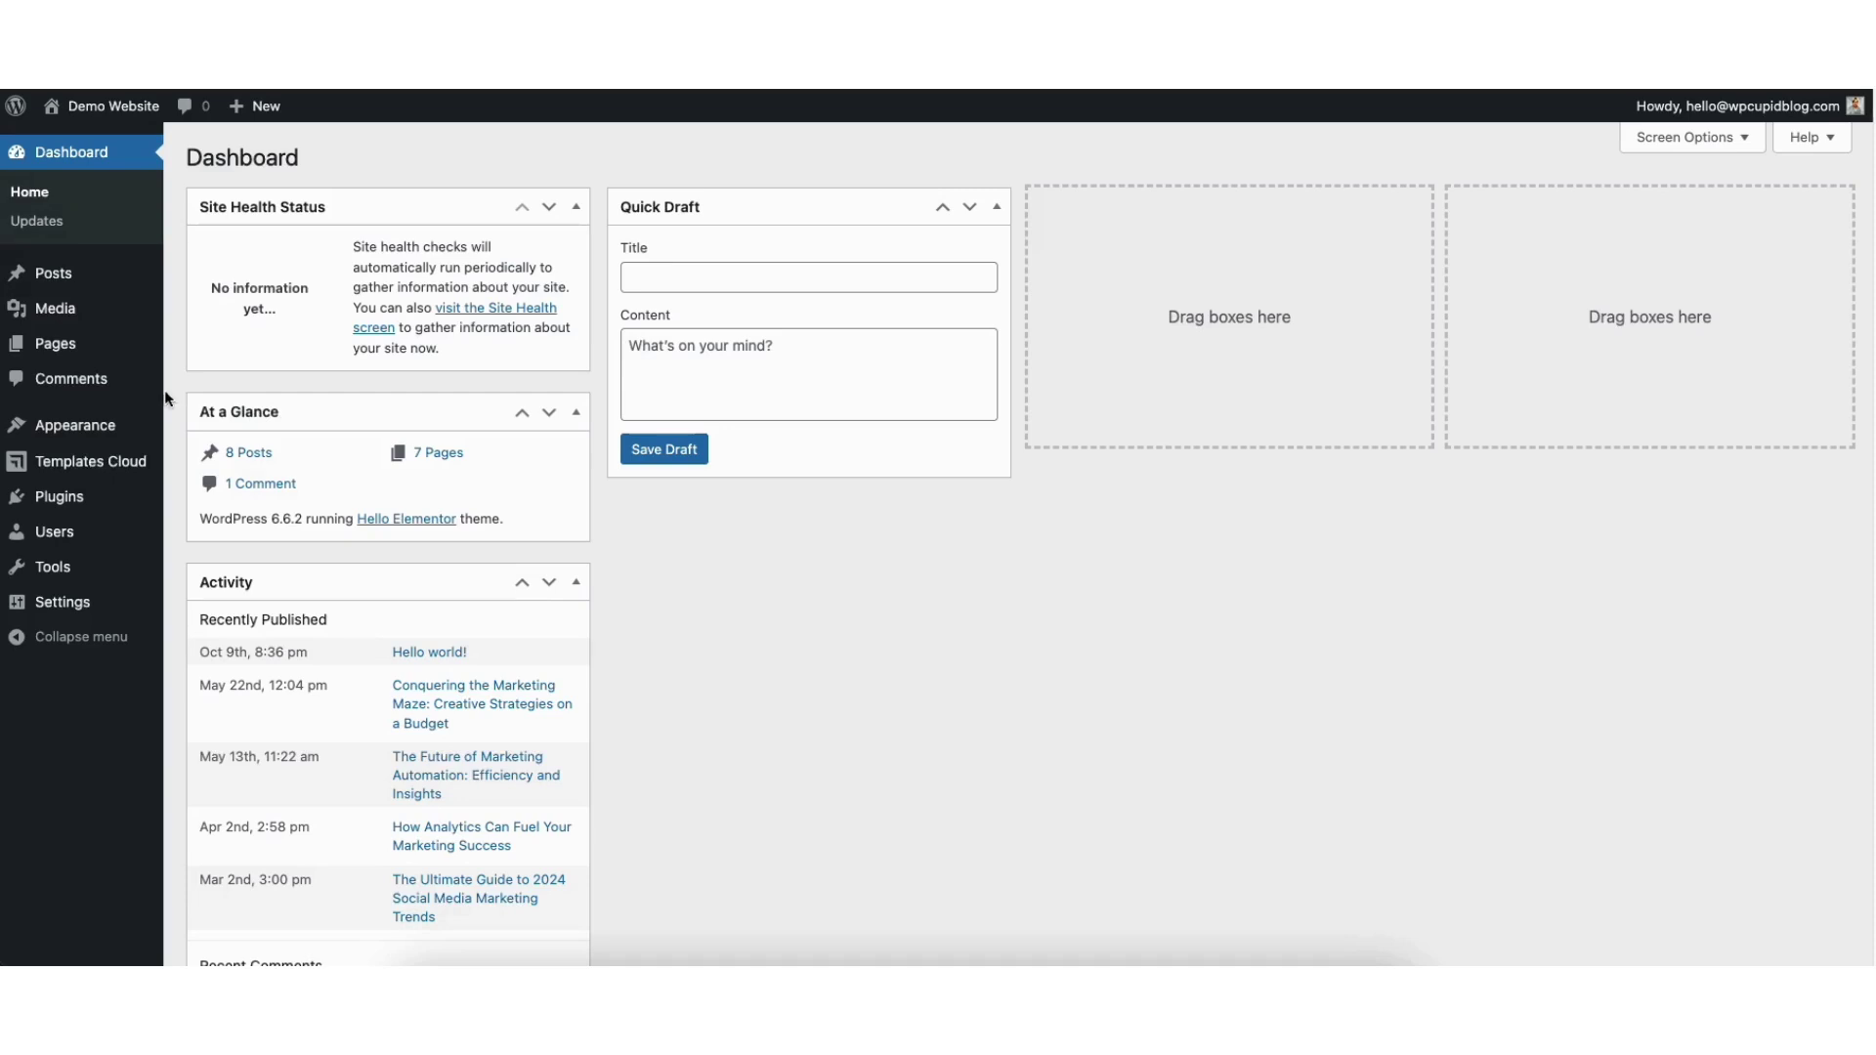
Step: Search the WordPress plugin directory for 'pricing table'
mouse_move(58, 500)
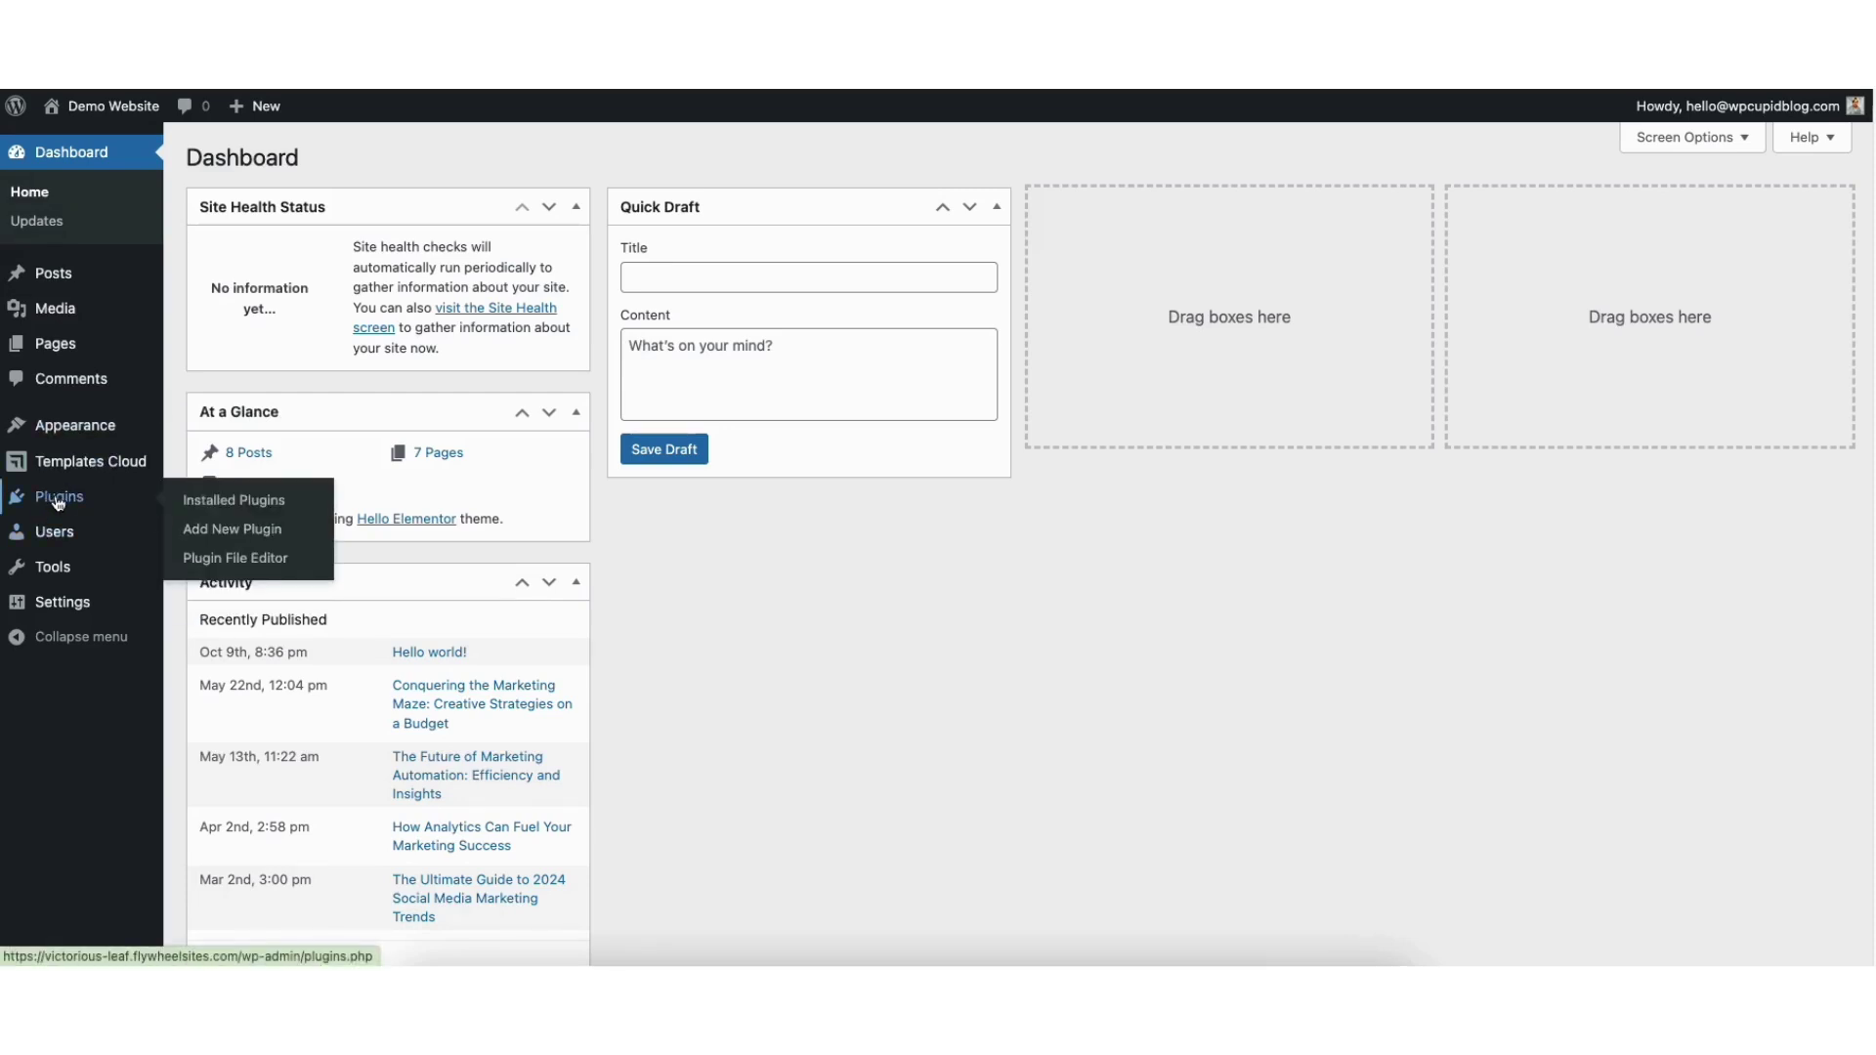
click(219, 532)
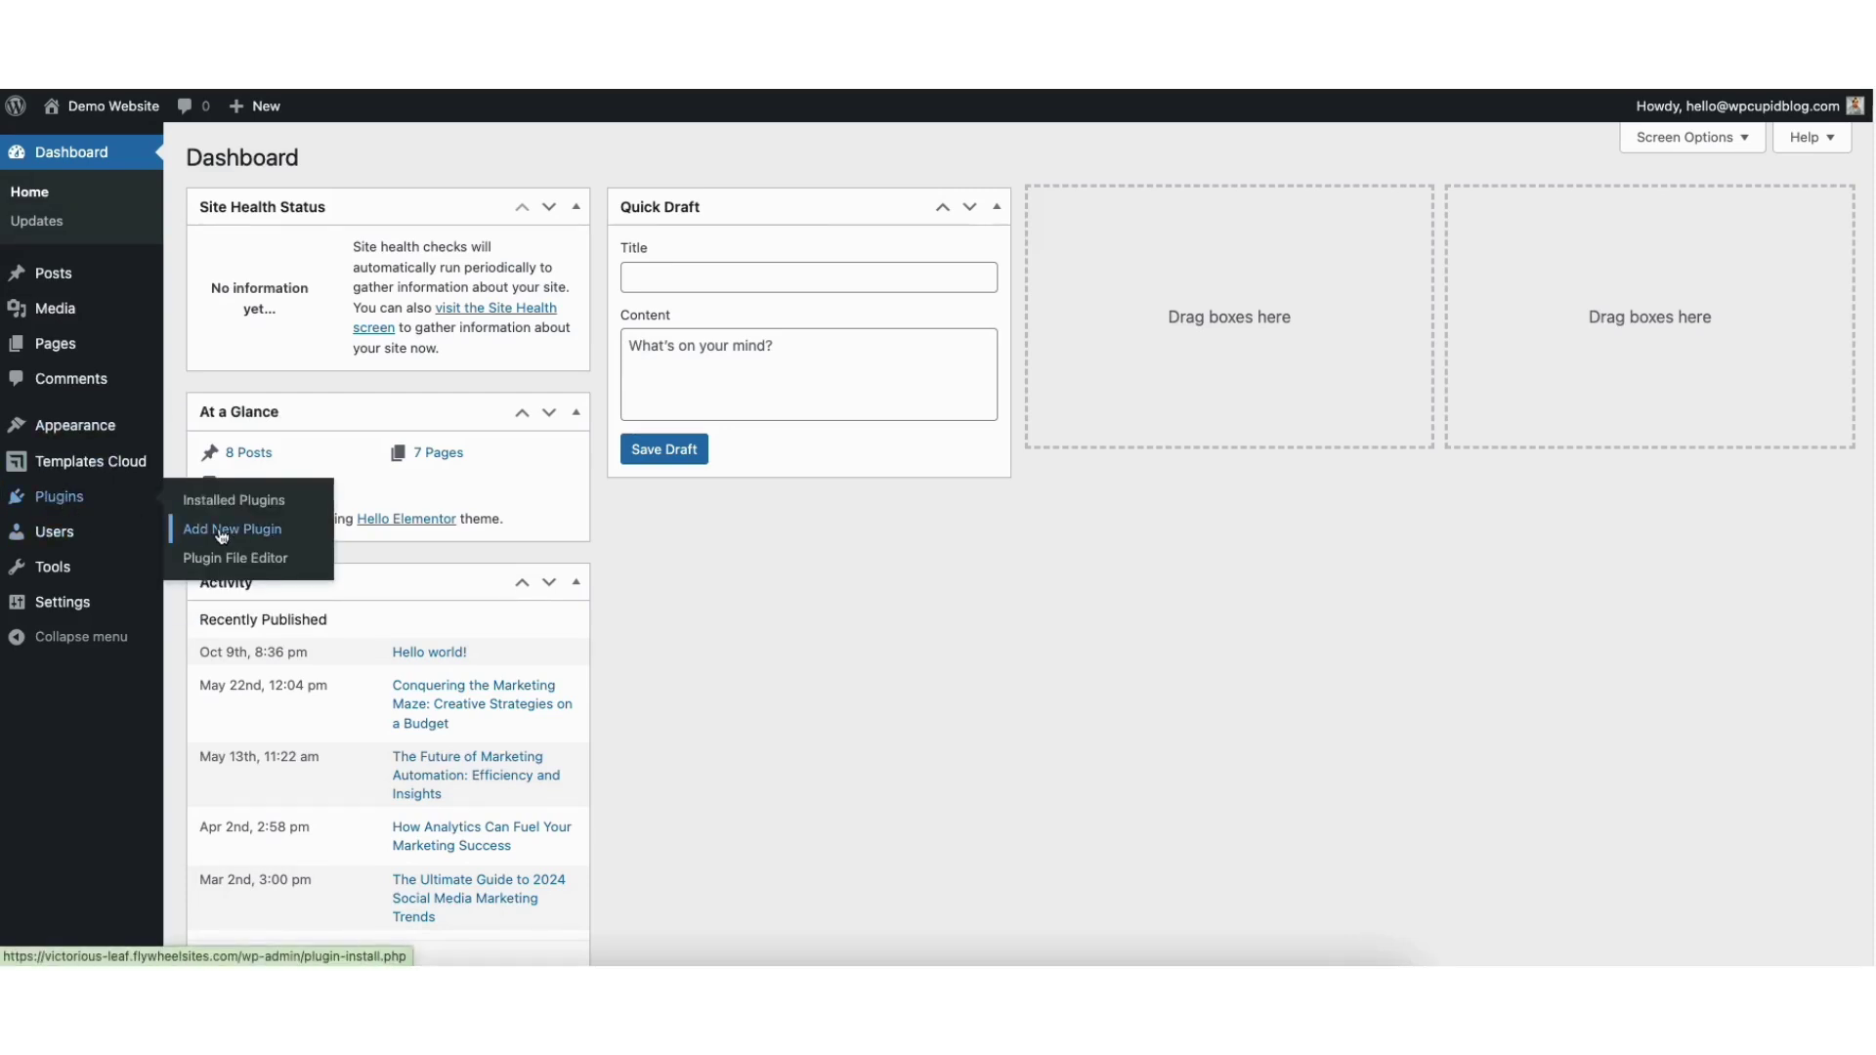
click(1493, 215)
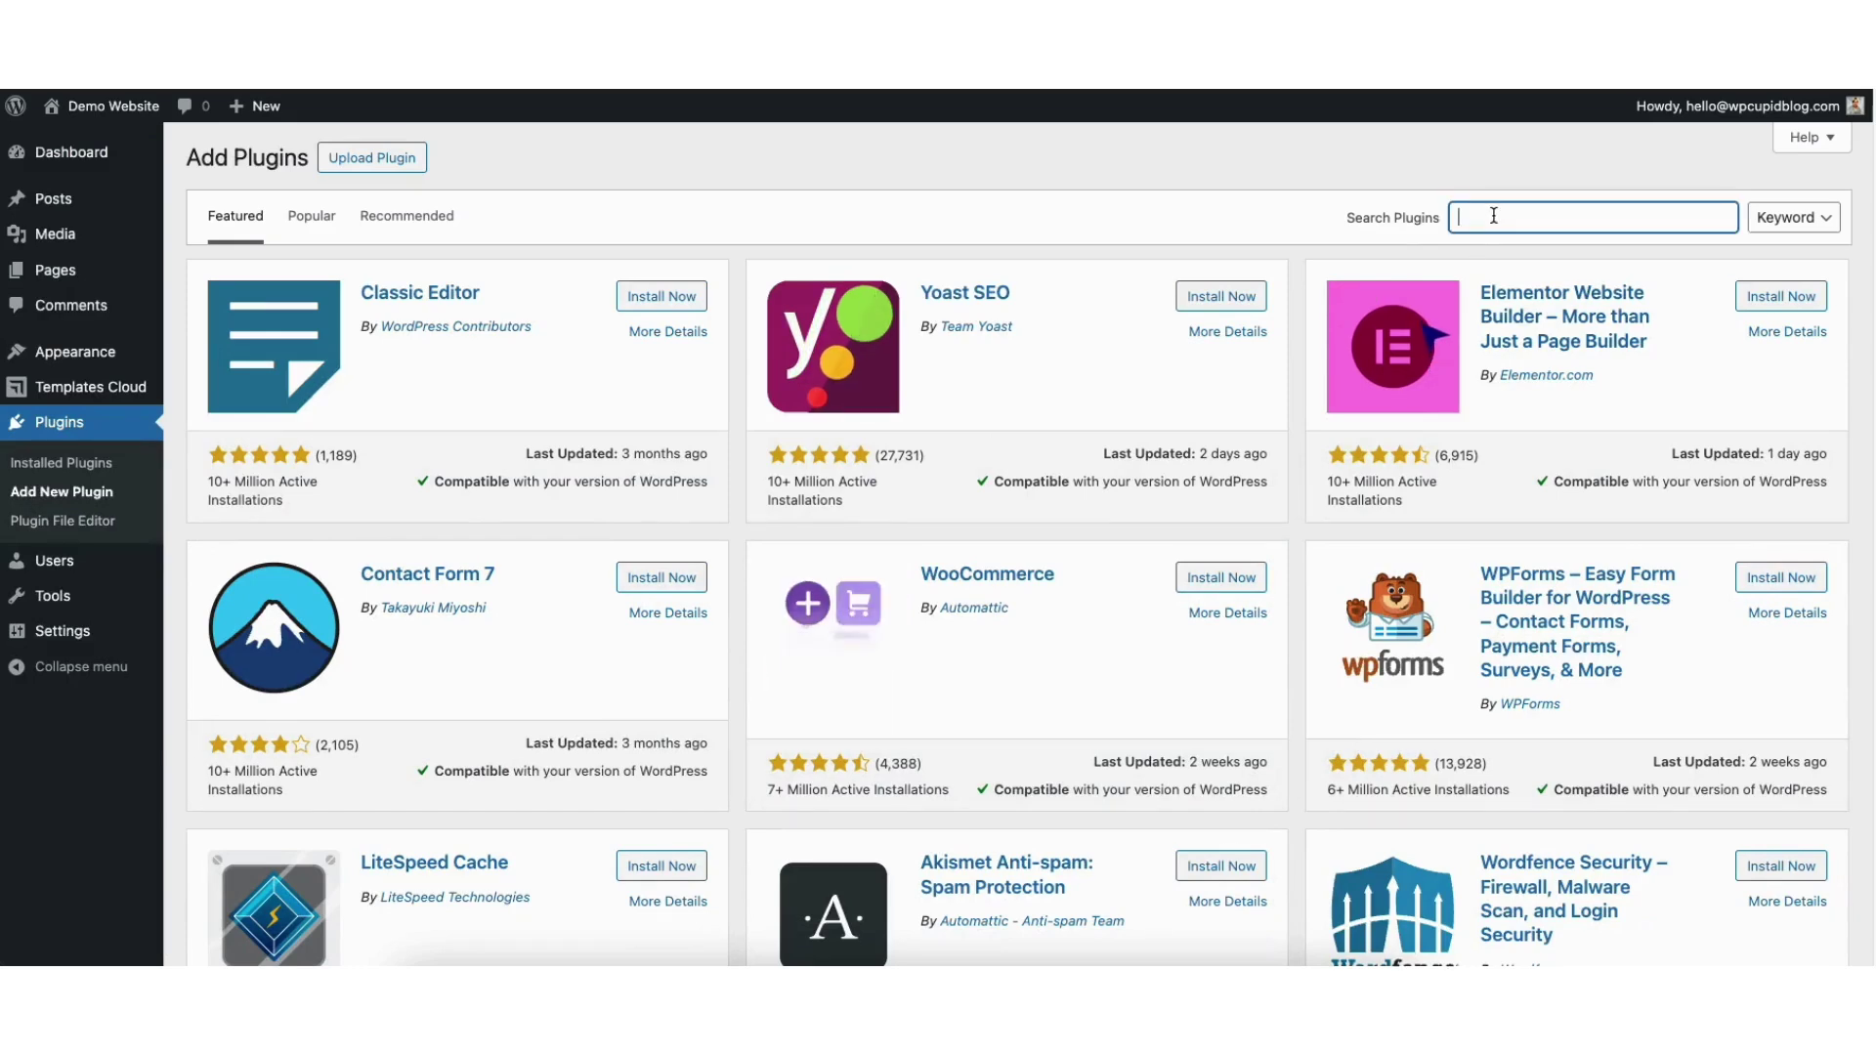
text(pricing tabl)
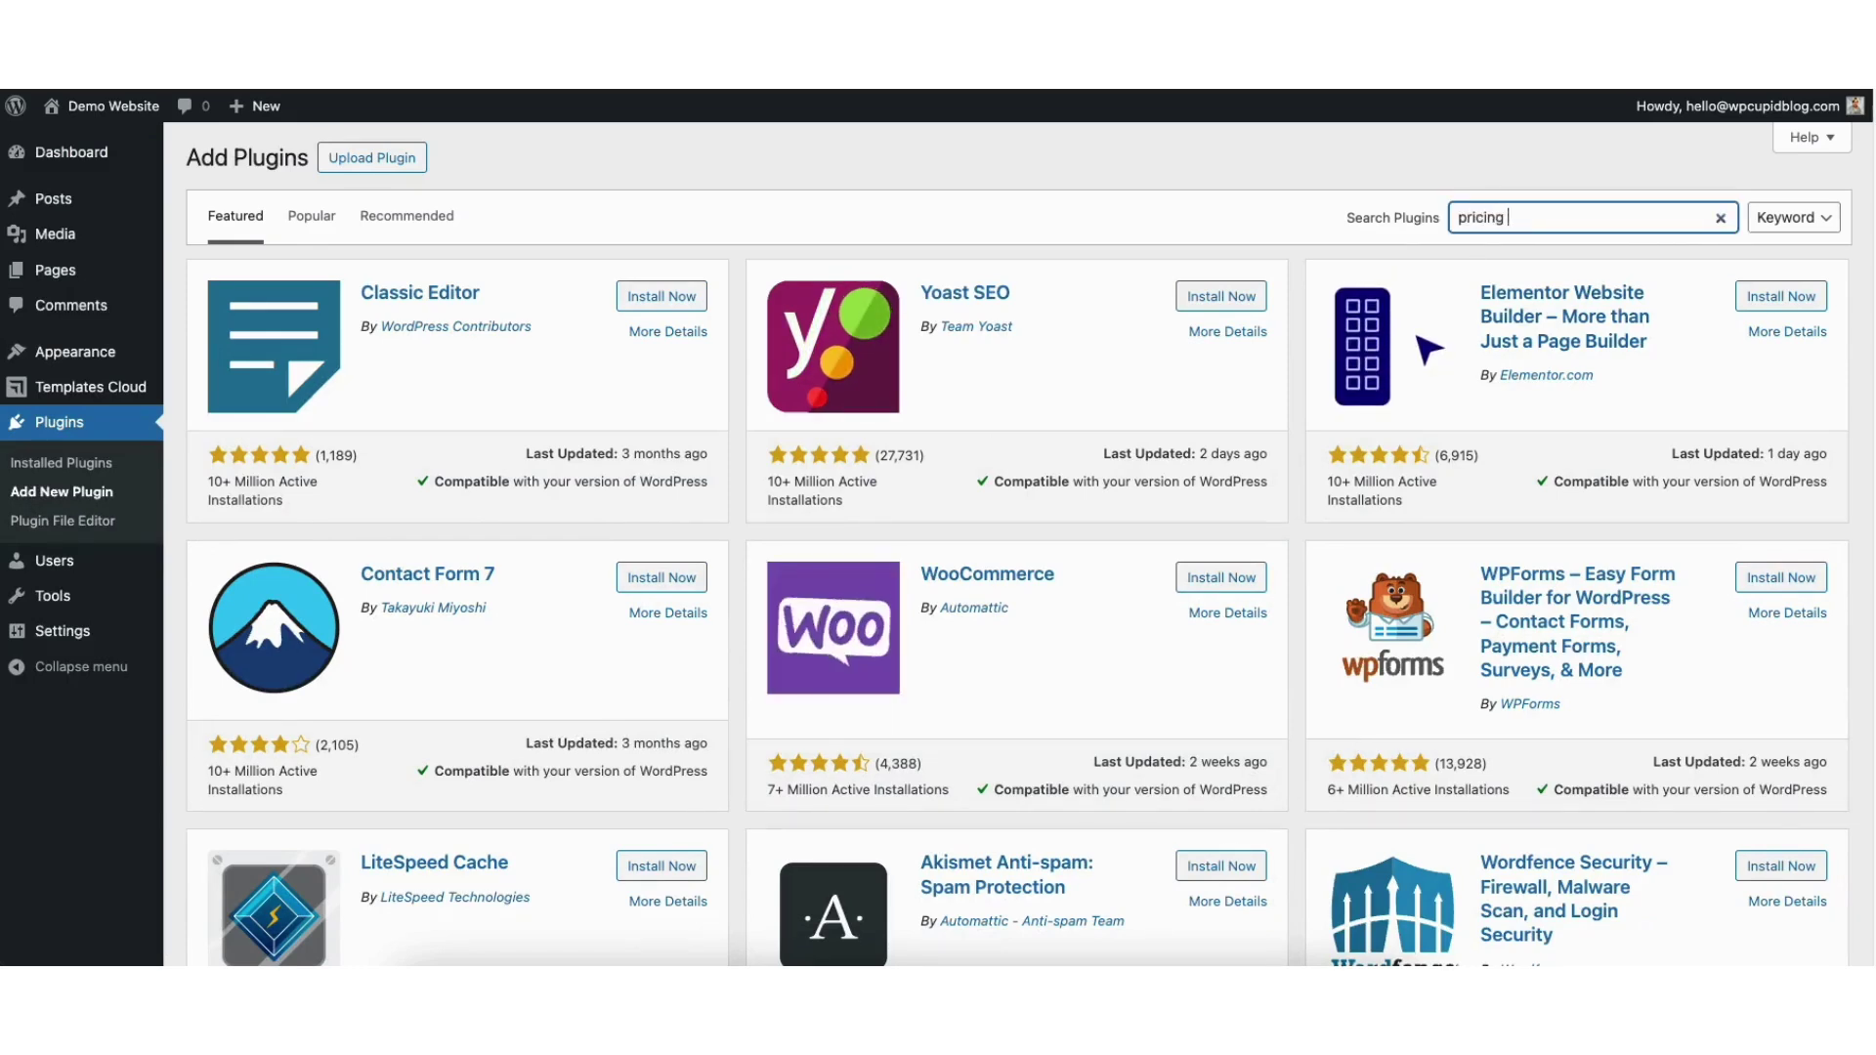
text(e)
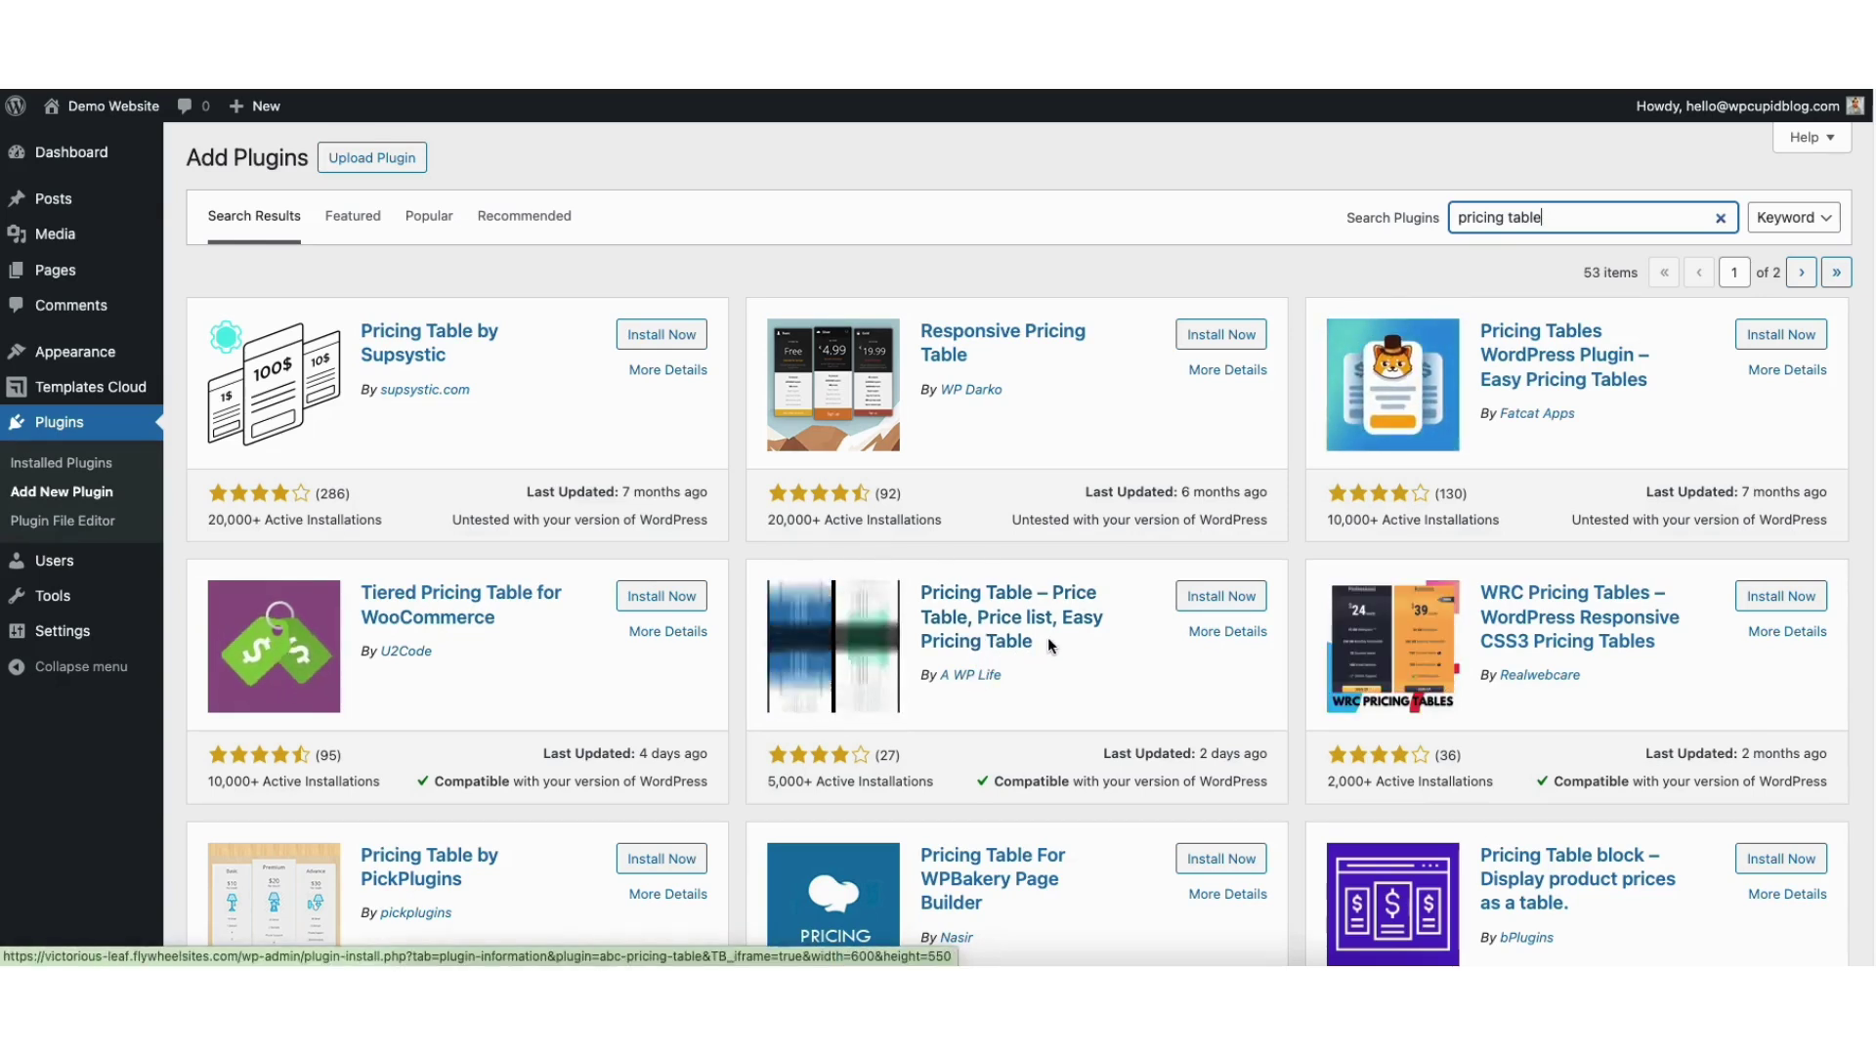
Step: Install and activate the A WP Life ABC Pricing Table plugin, then start a new pricing table
click(1216, 598)
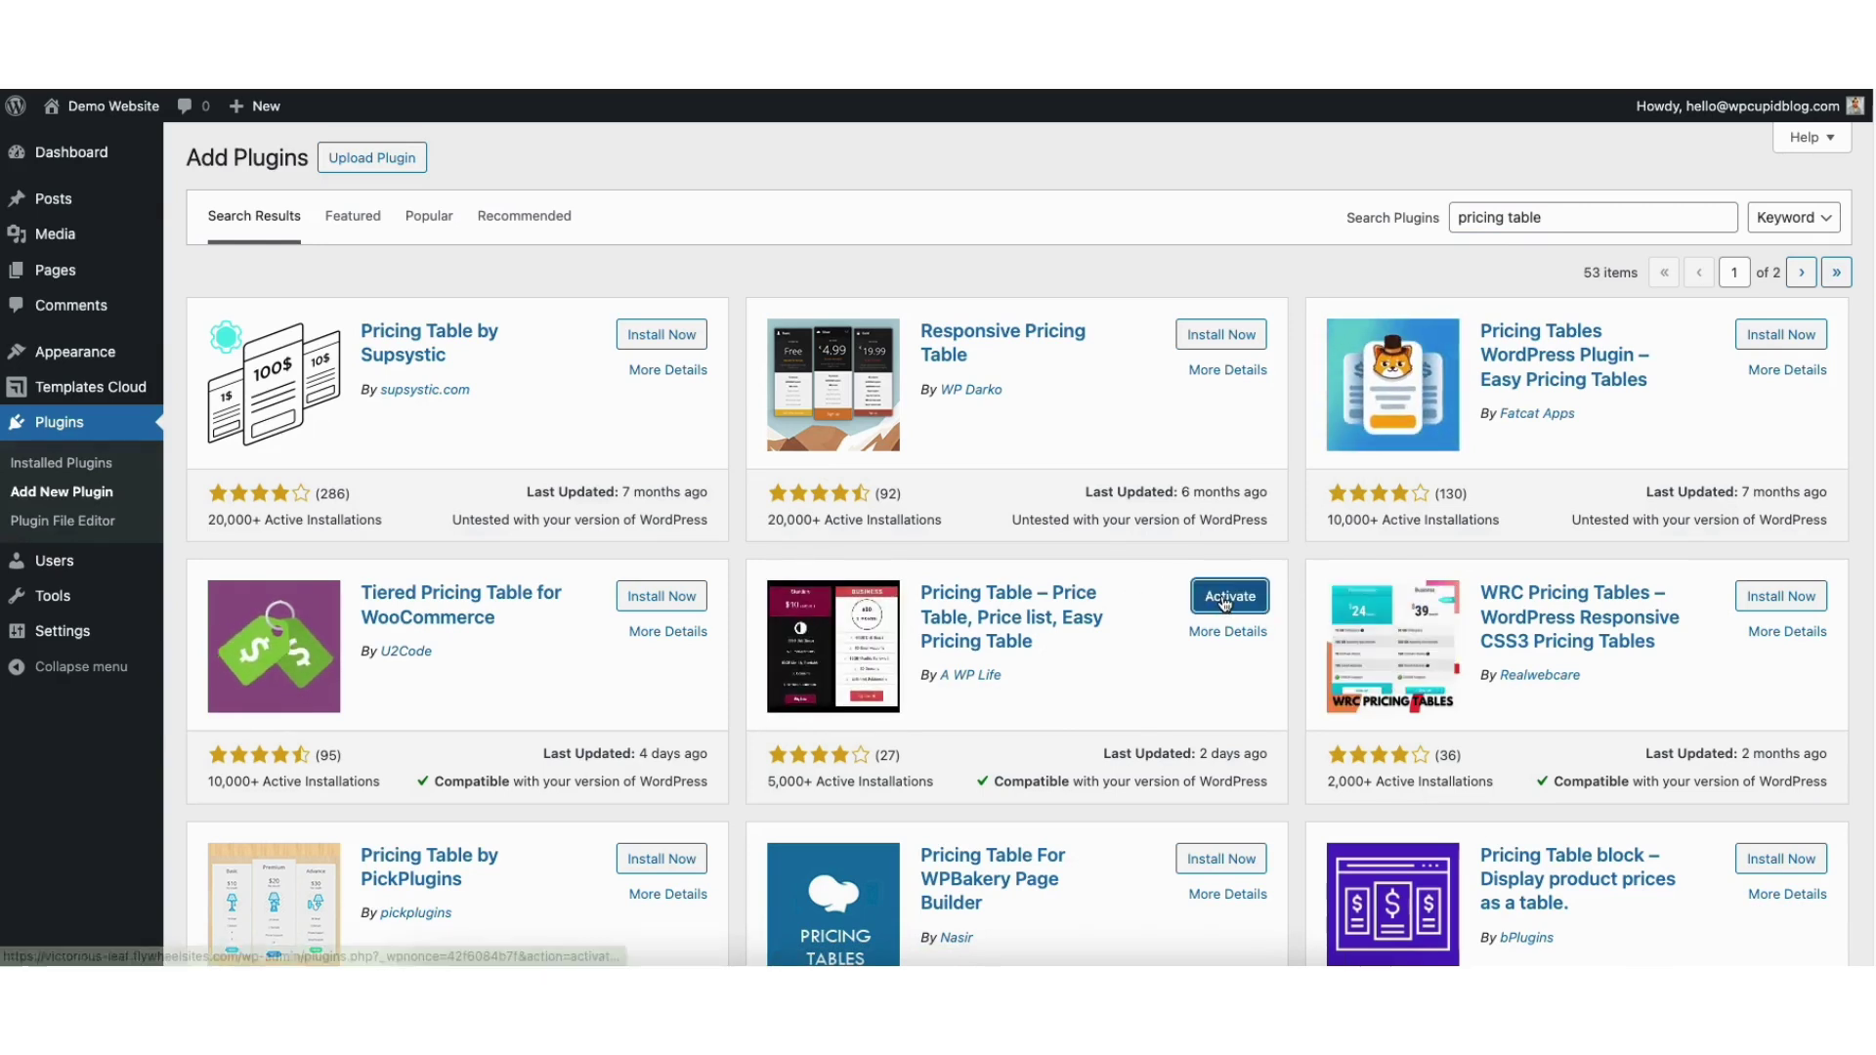
click(1196, 605)
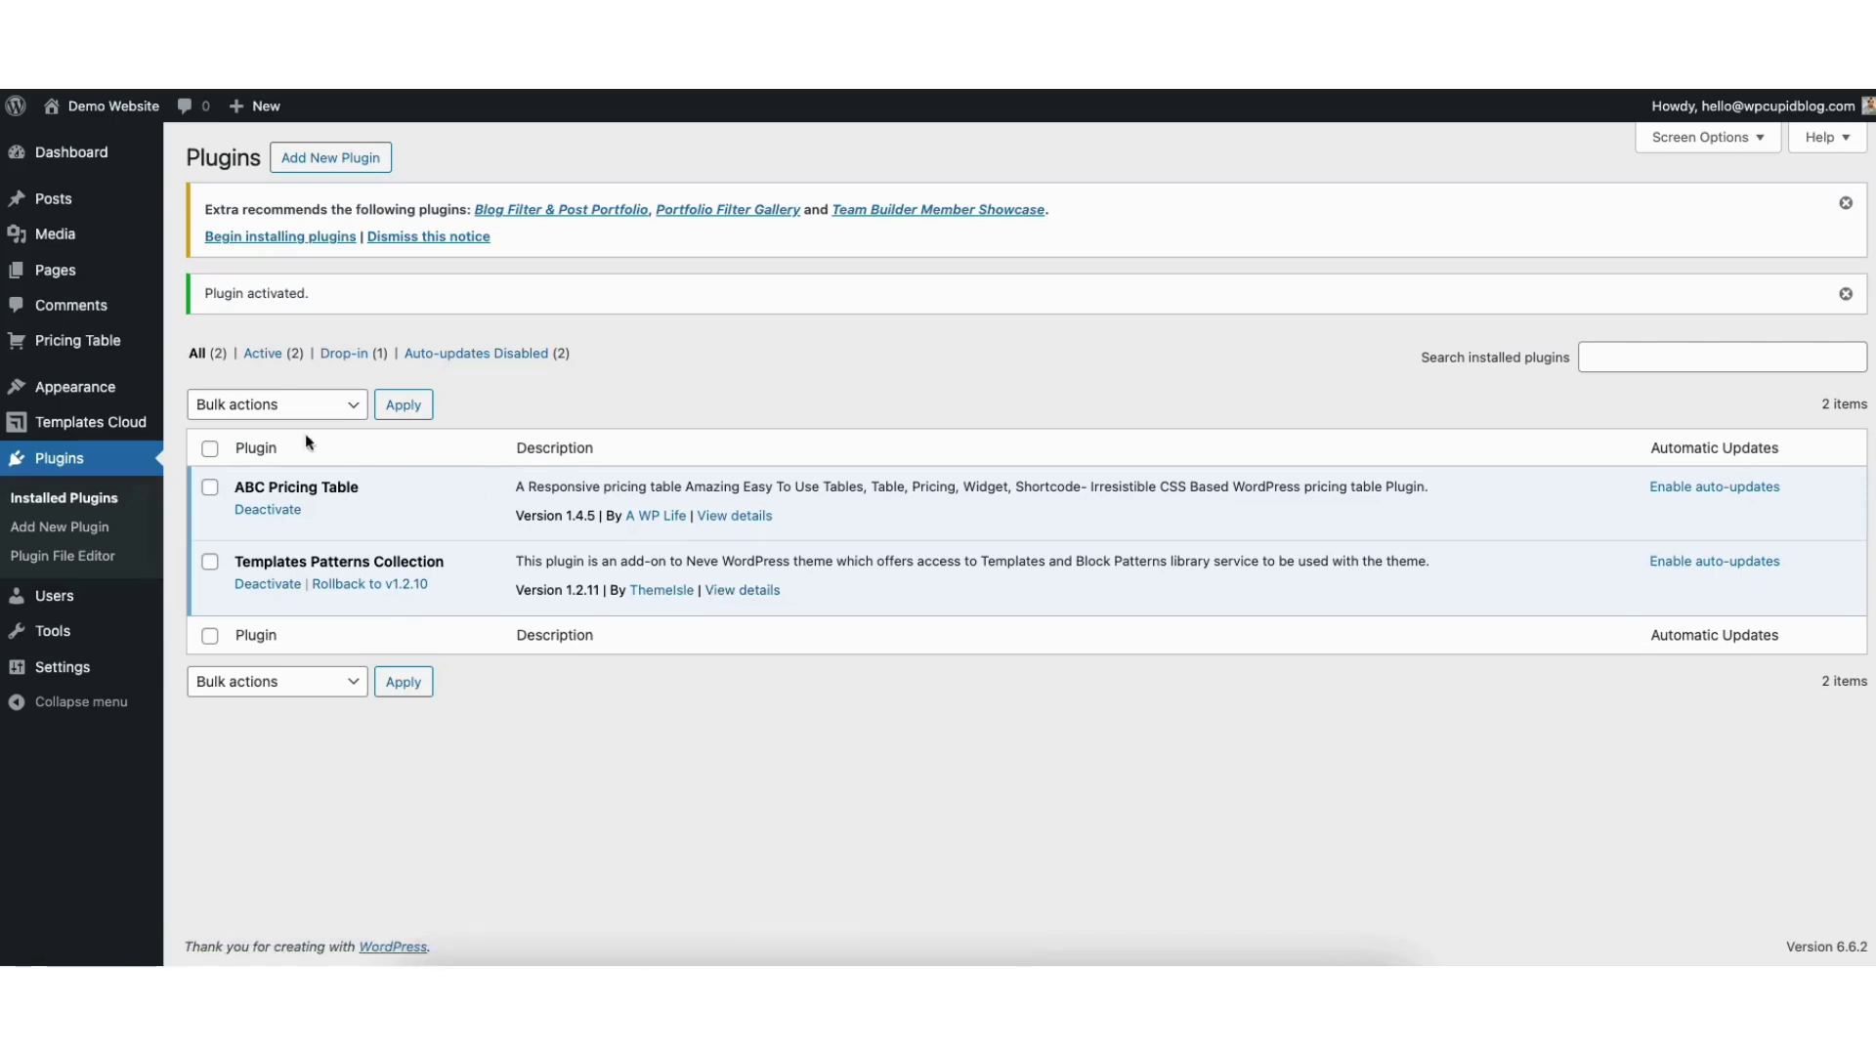
mouse_move(72, 342)
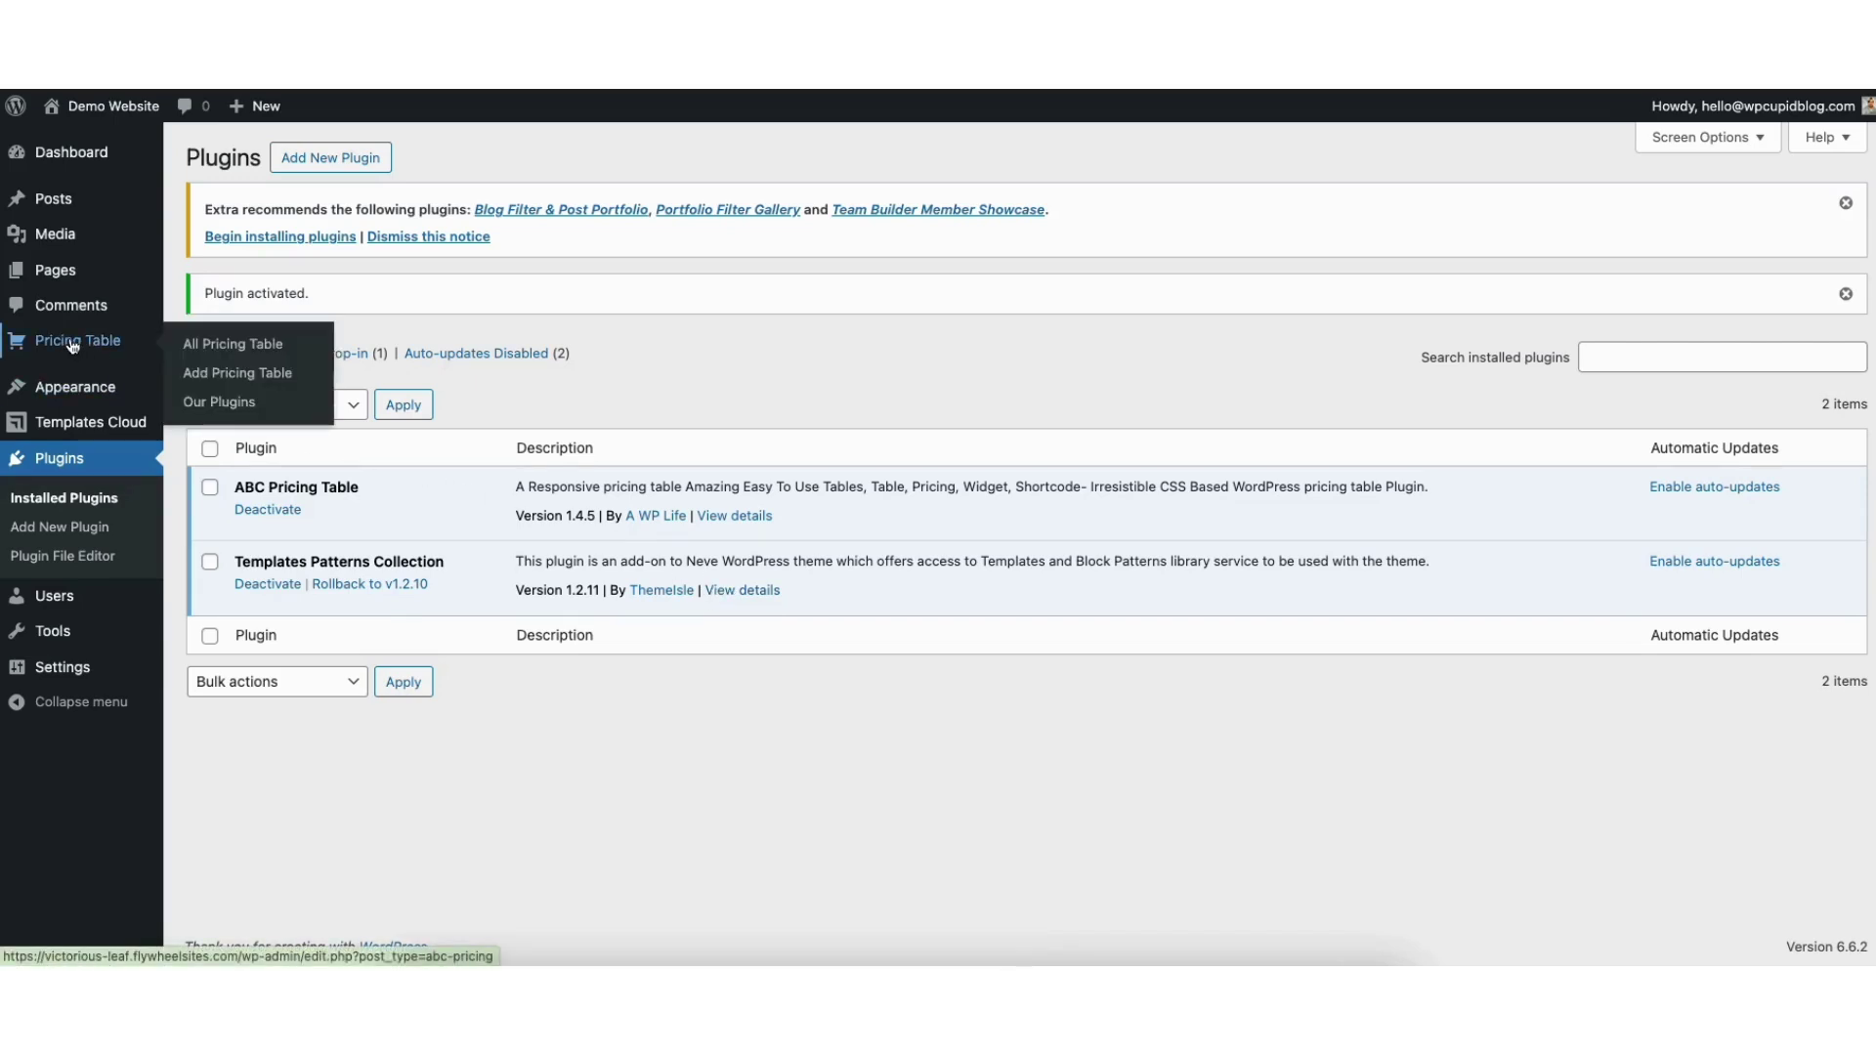
click(232, 381)
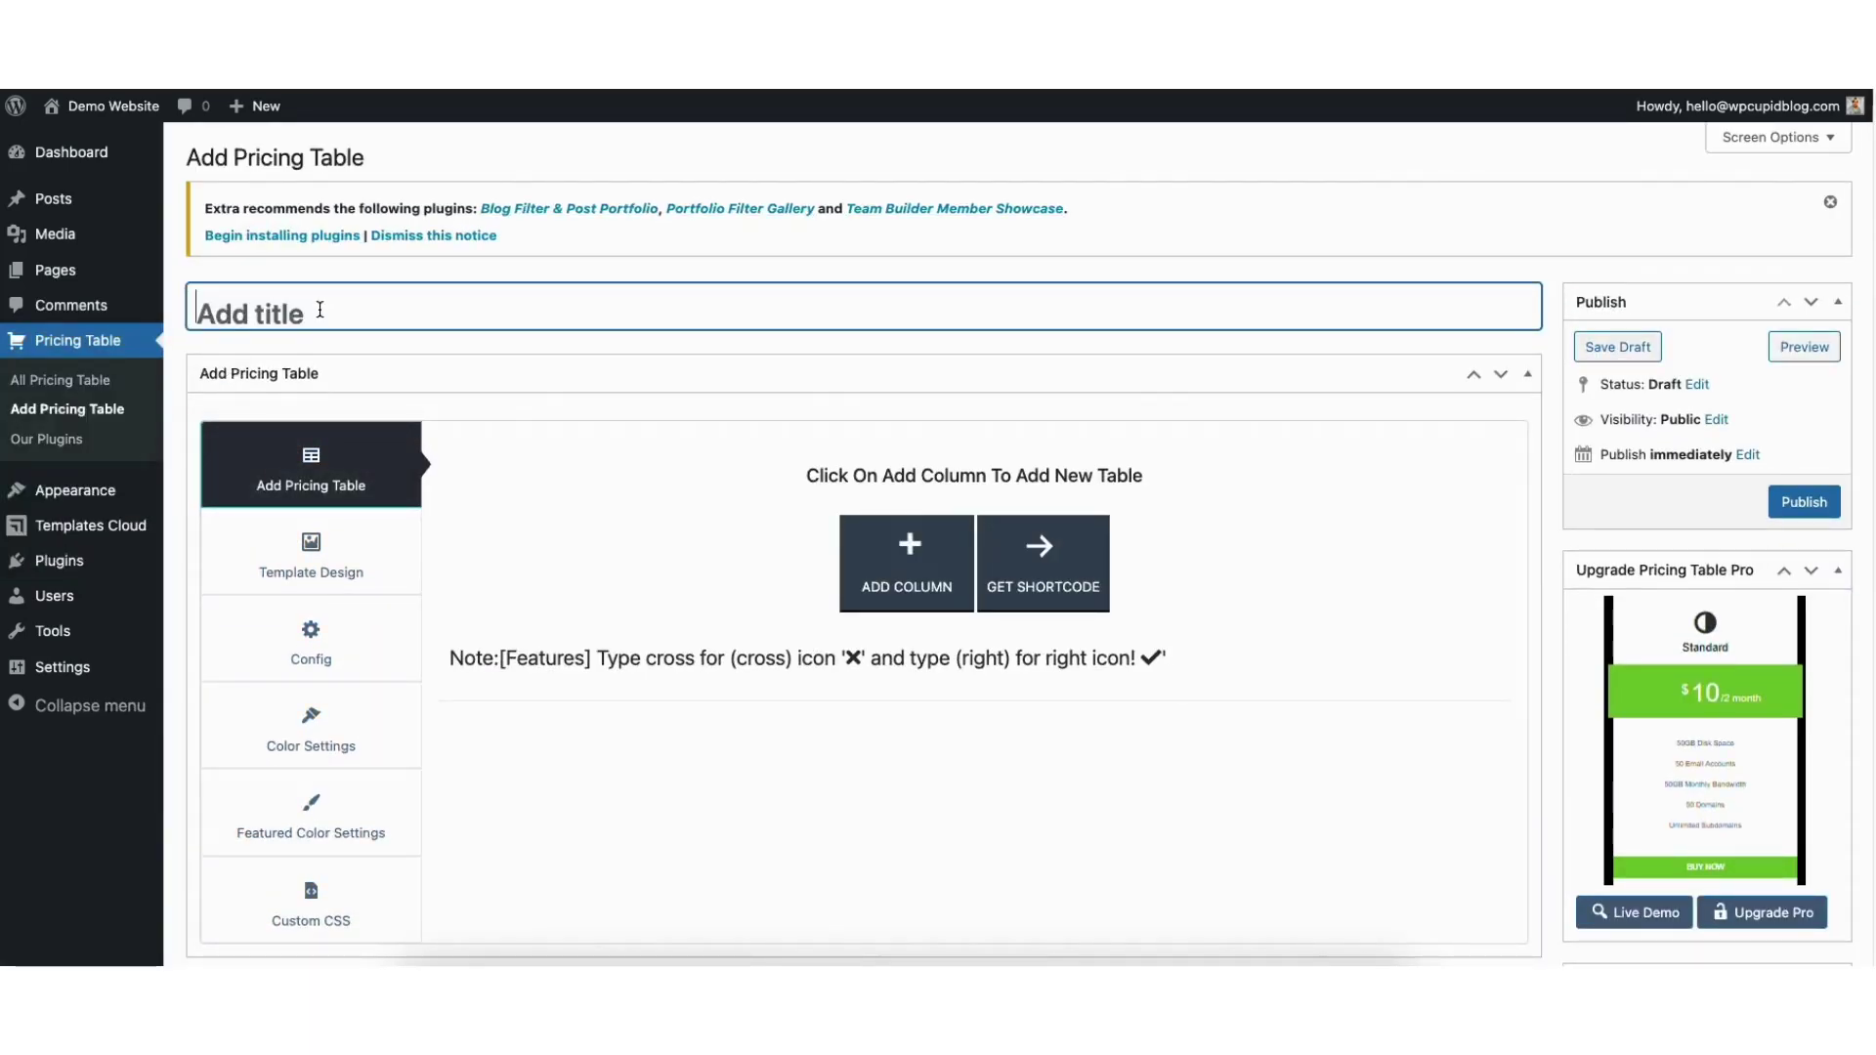
Step: Title the table 'Pricing Table' and add a first column named Starter
text(Pricing Table)
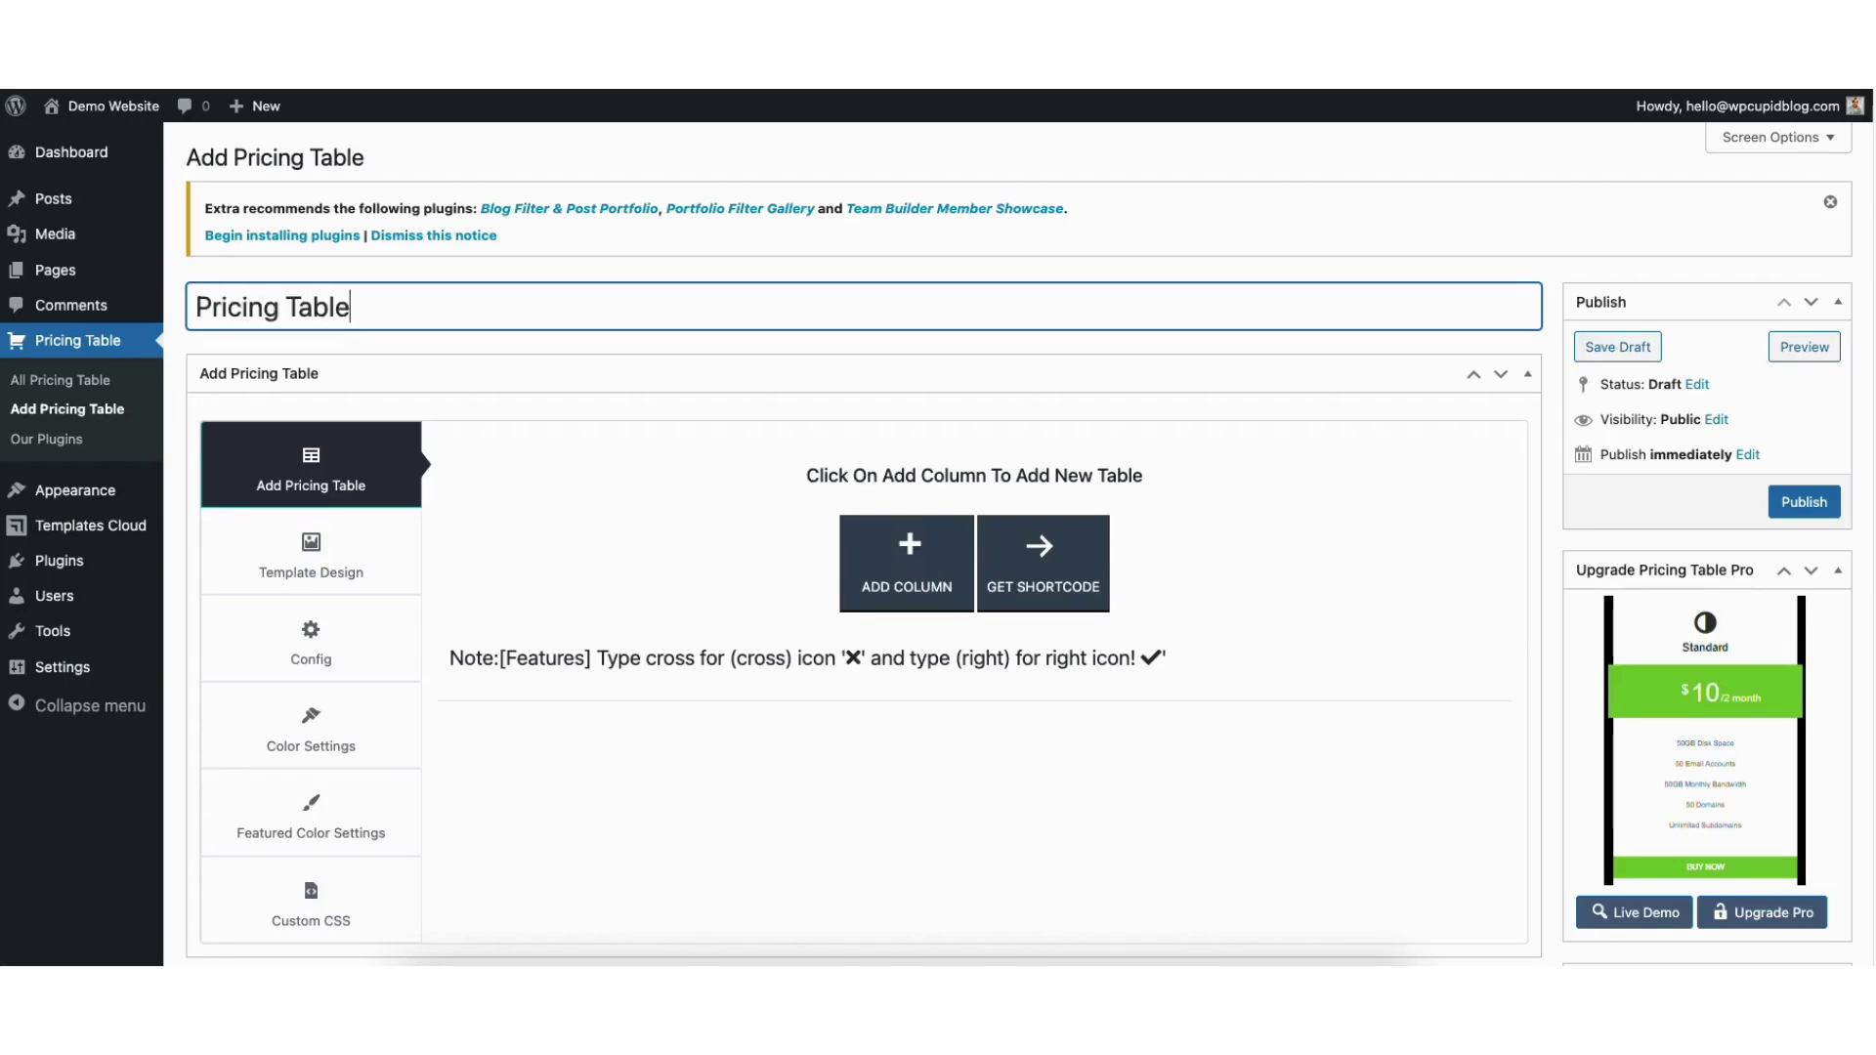
click(887, 572)
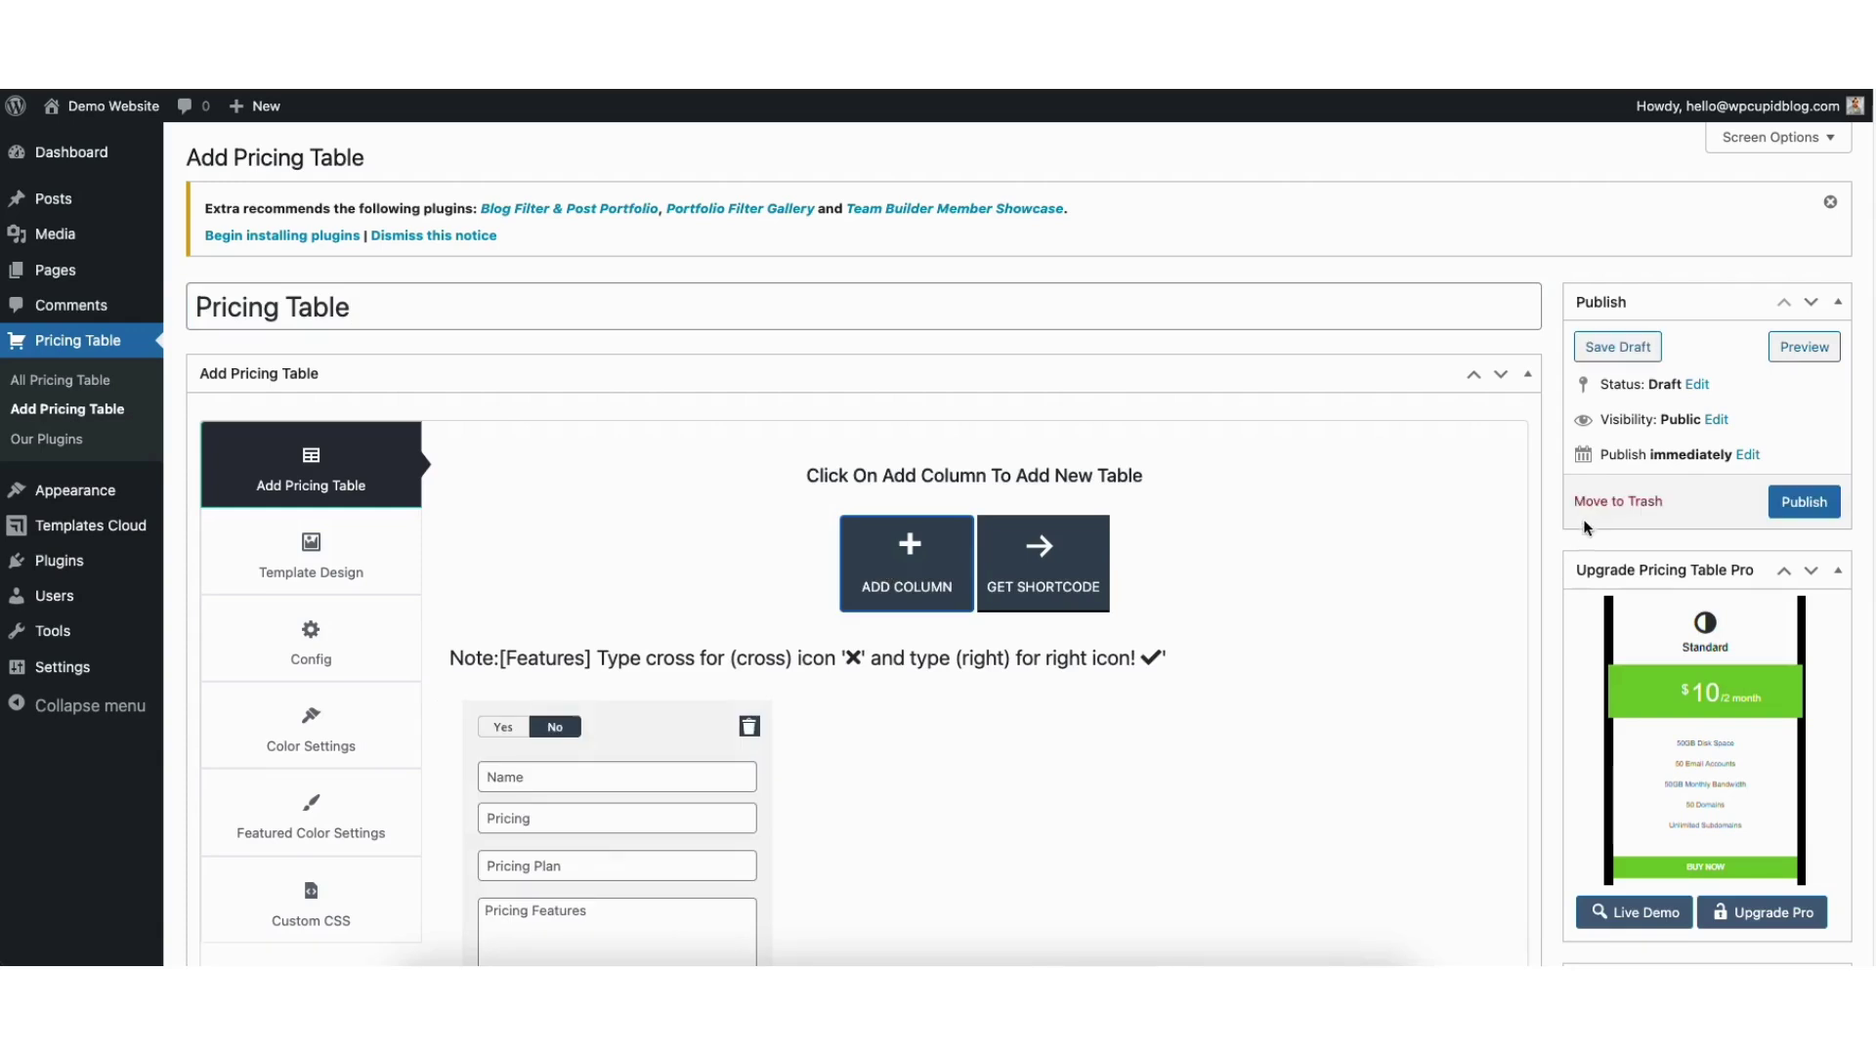
scroll(789, 538, down, 5)
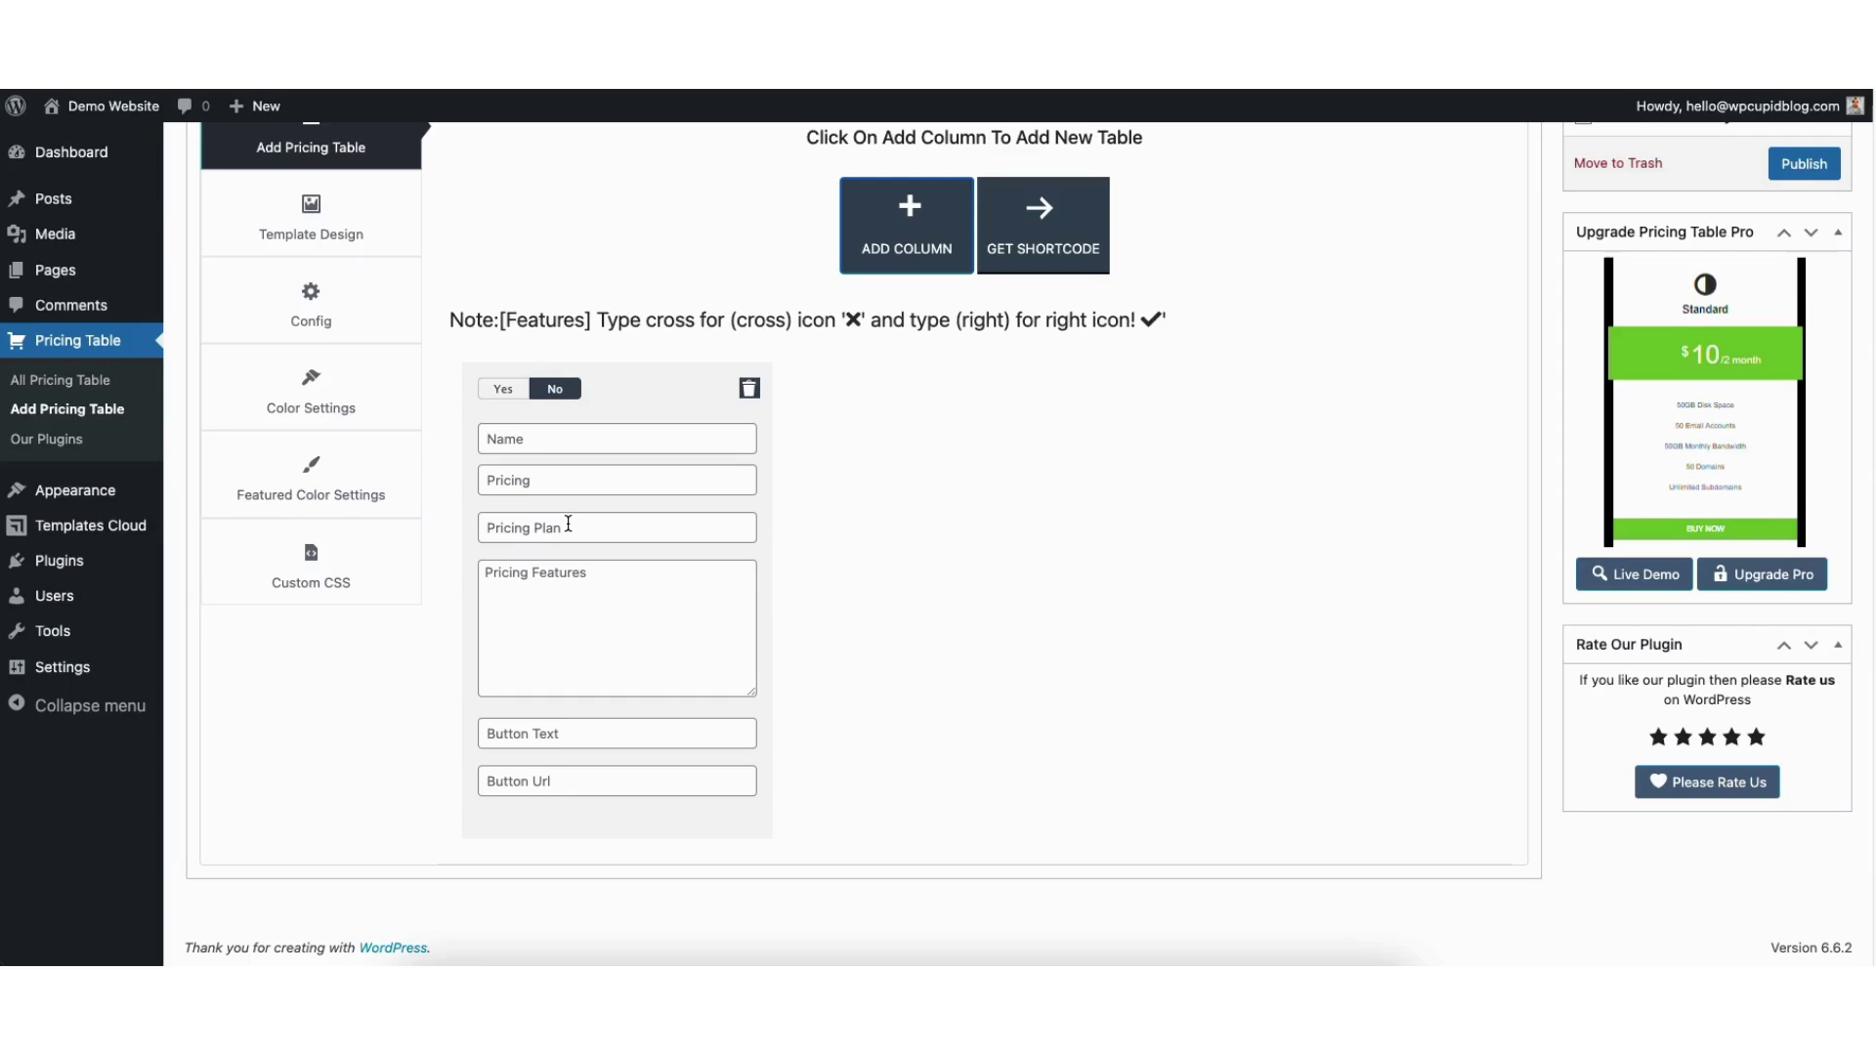
click(535, 437)
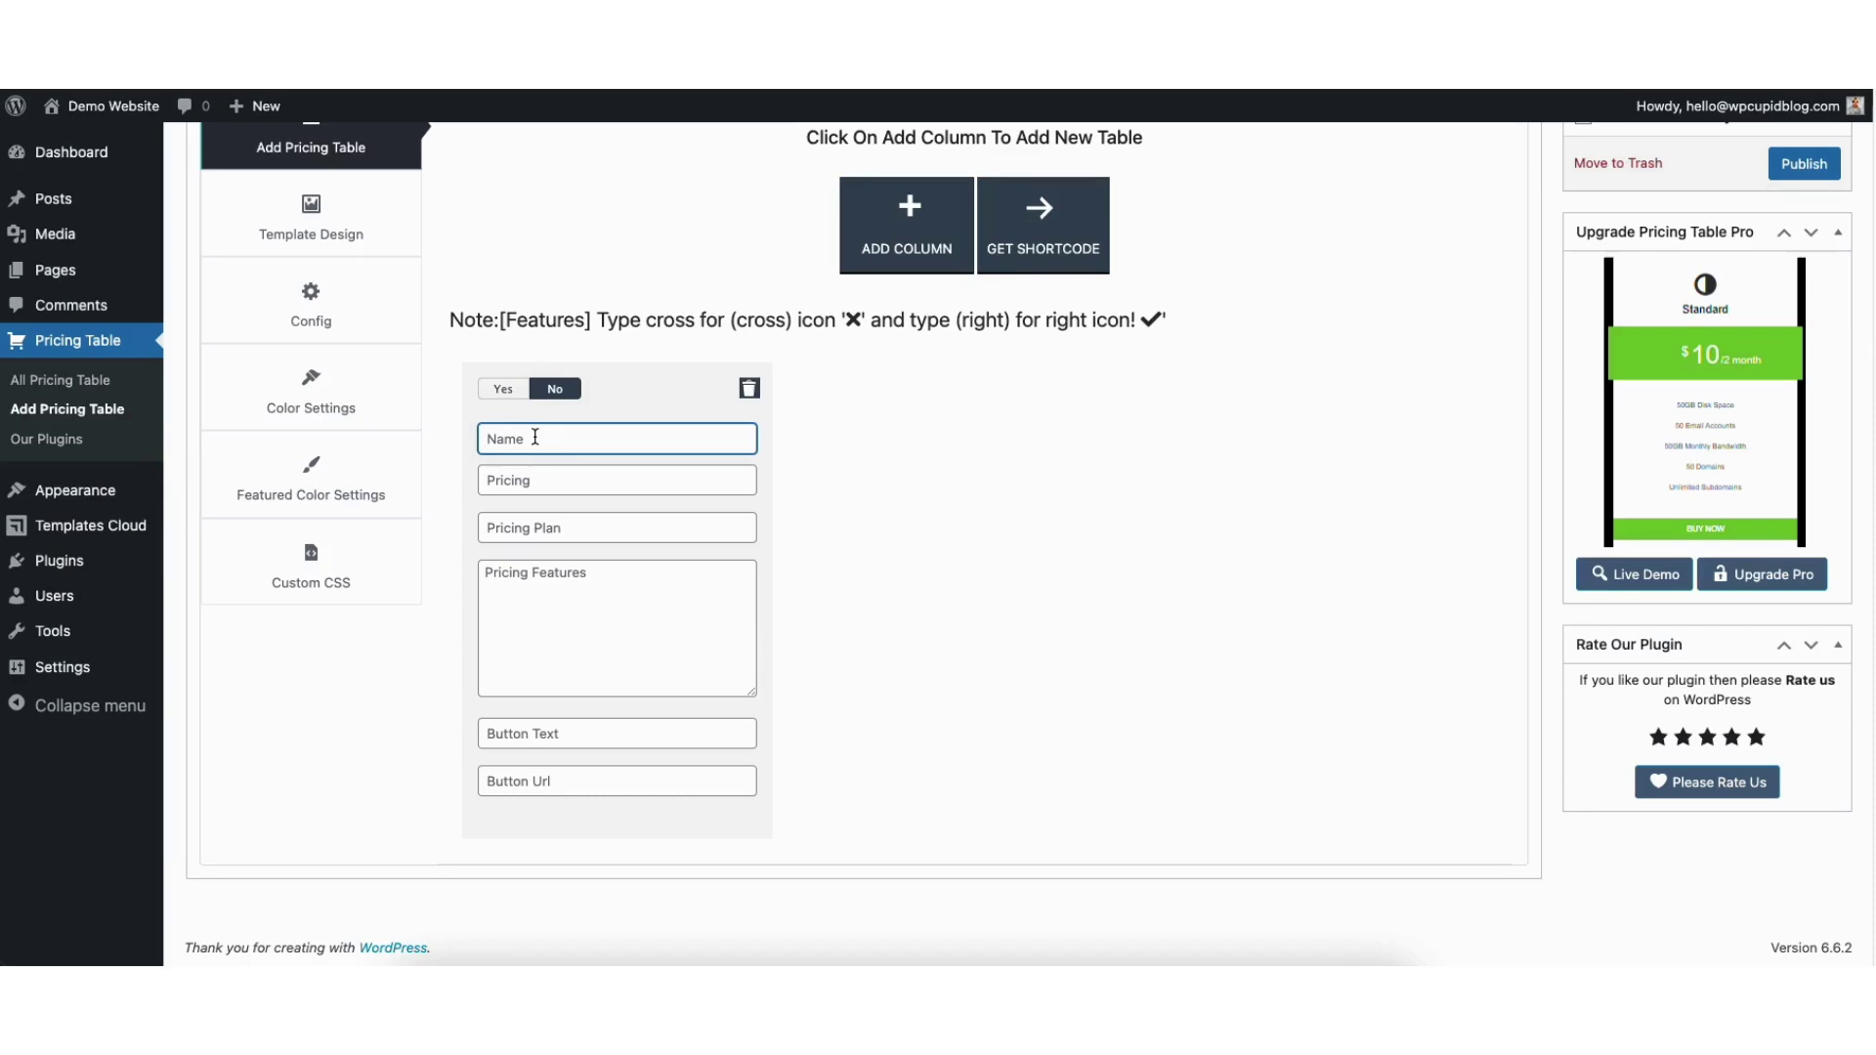
text(Starter)
Step: Give Starter price 24, plan '$2 a month', three pasted features and a 'Get Started' button
click(532, 482)
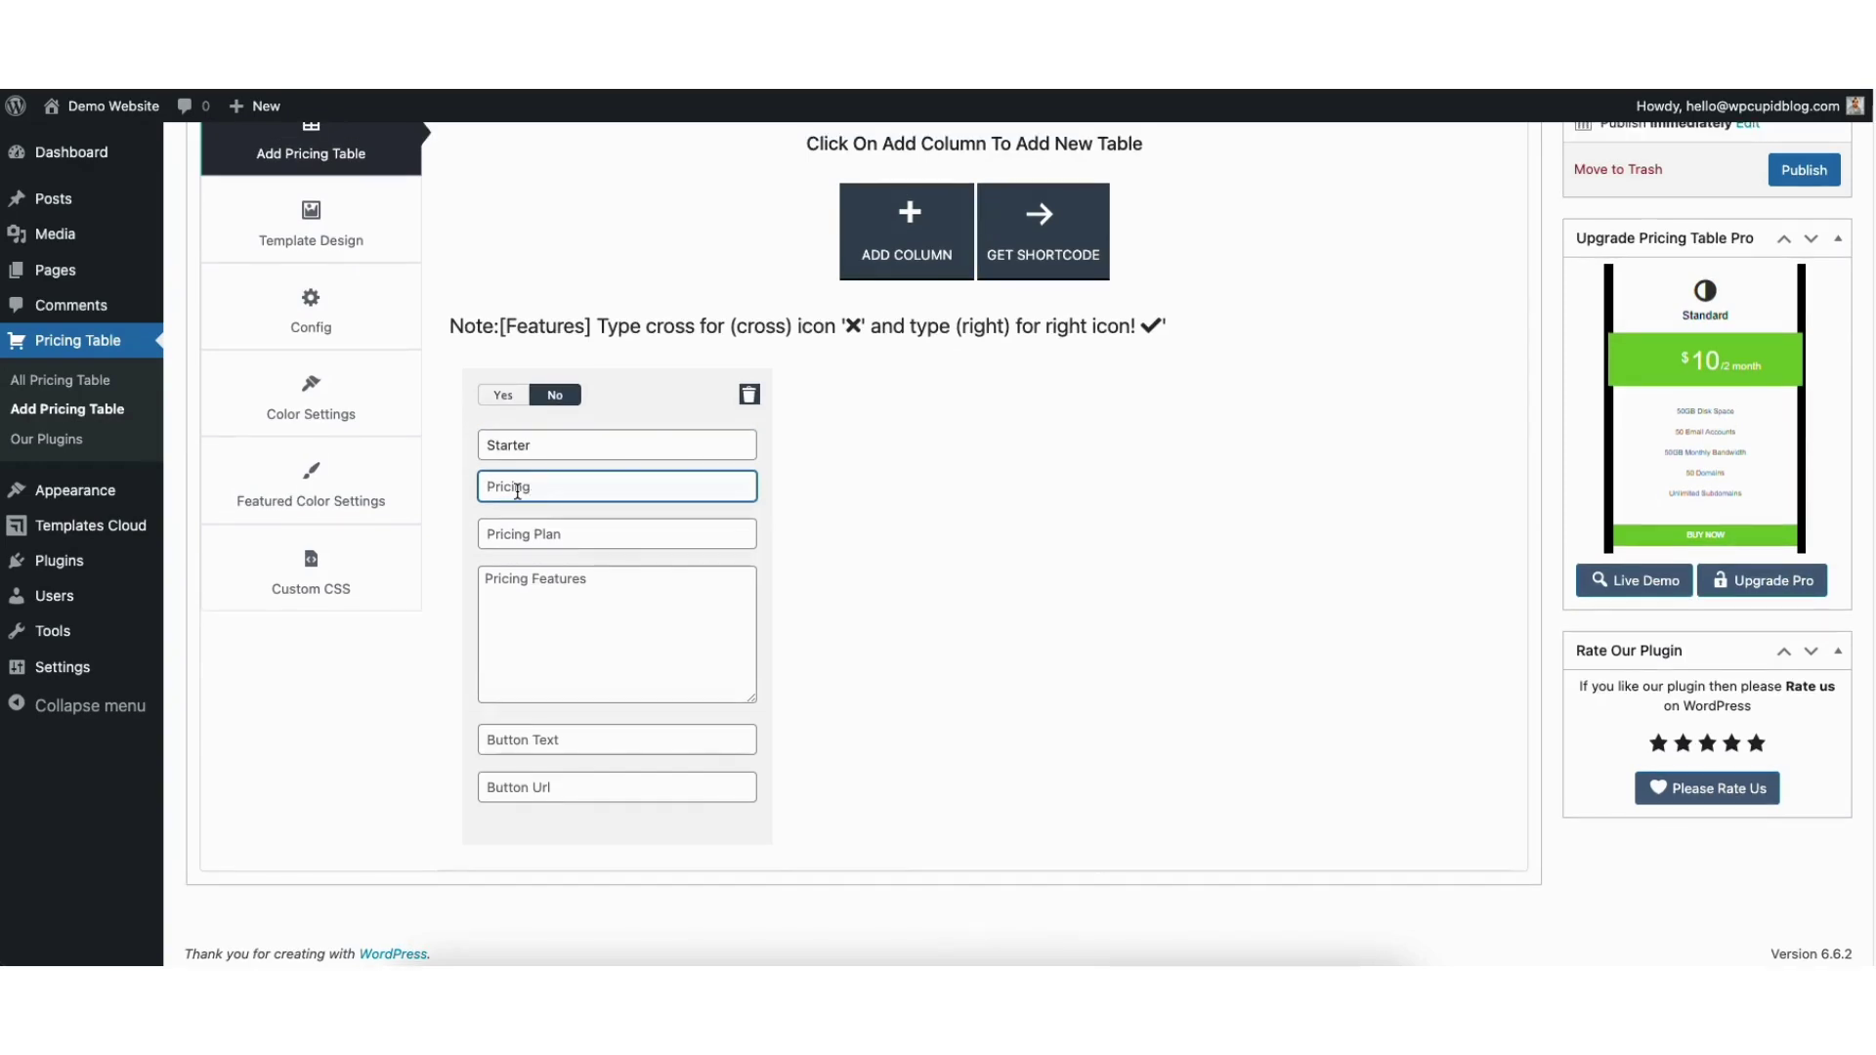
text(24)
click(515, 536)
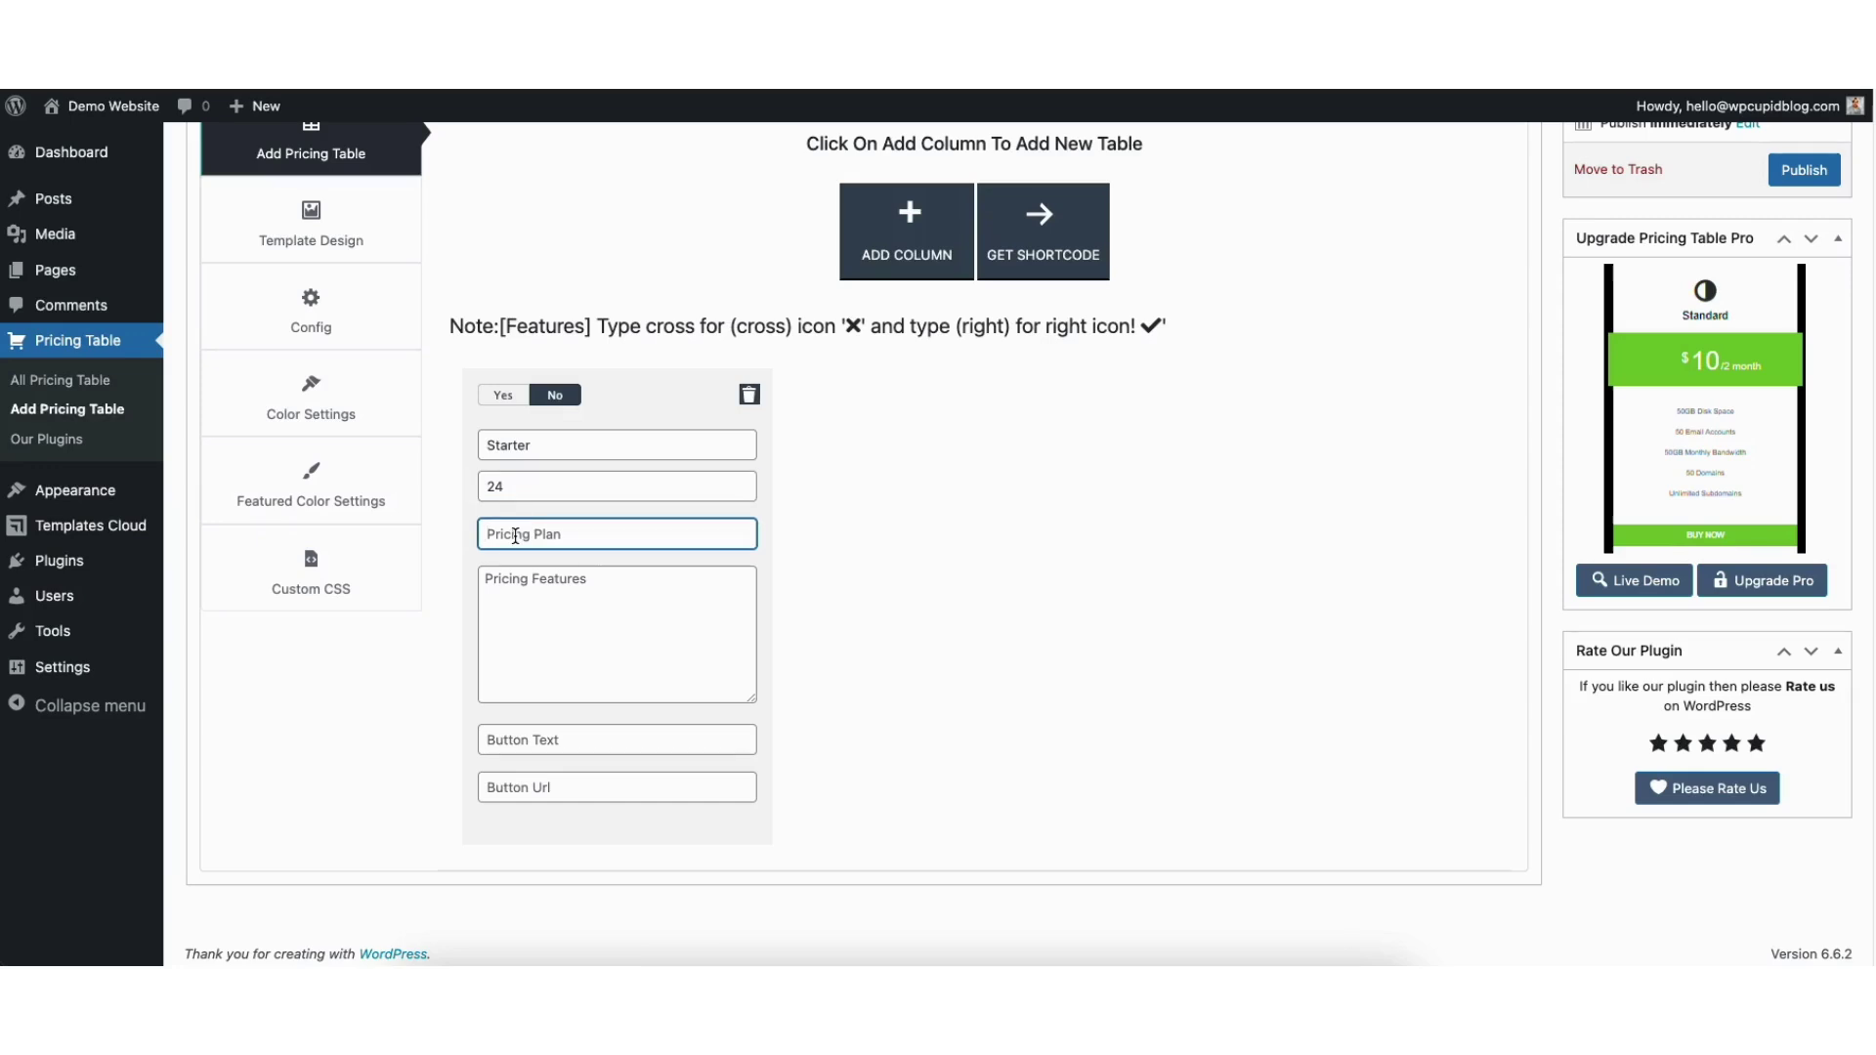
text($2 a month)
click(525, 598)
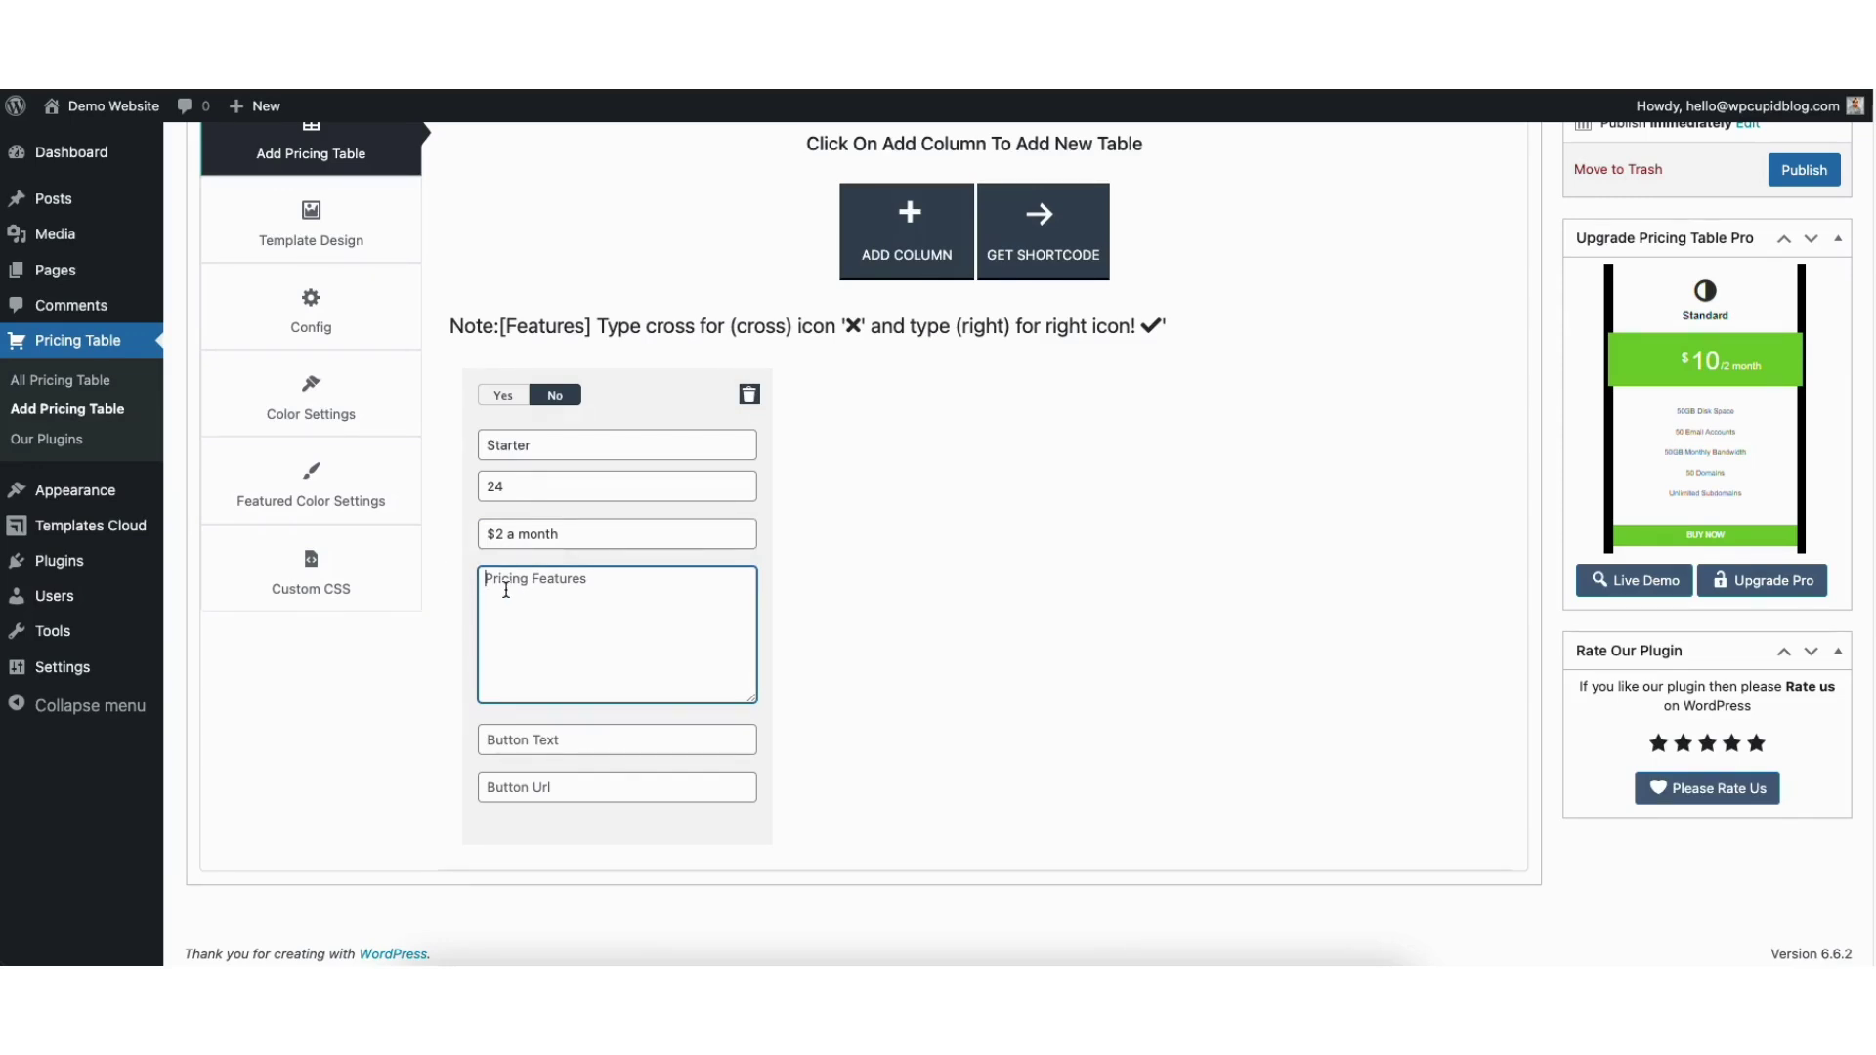
text(Free Domain Name Free SSL Certificate Free Domain Privacy)
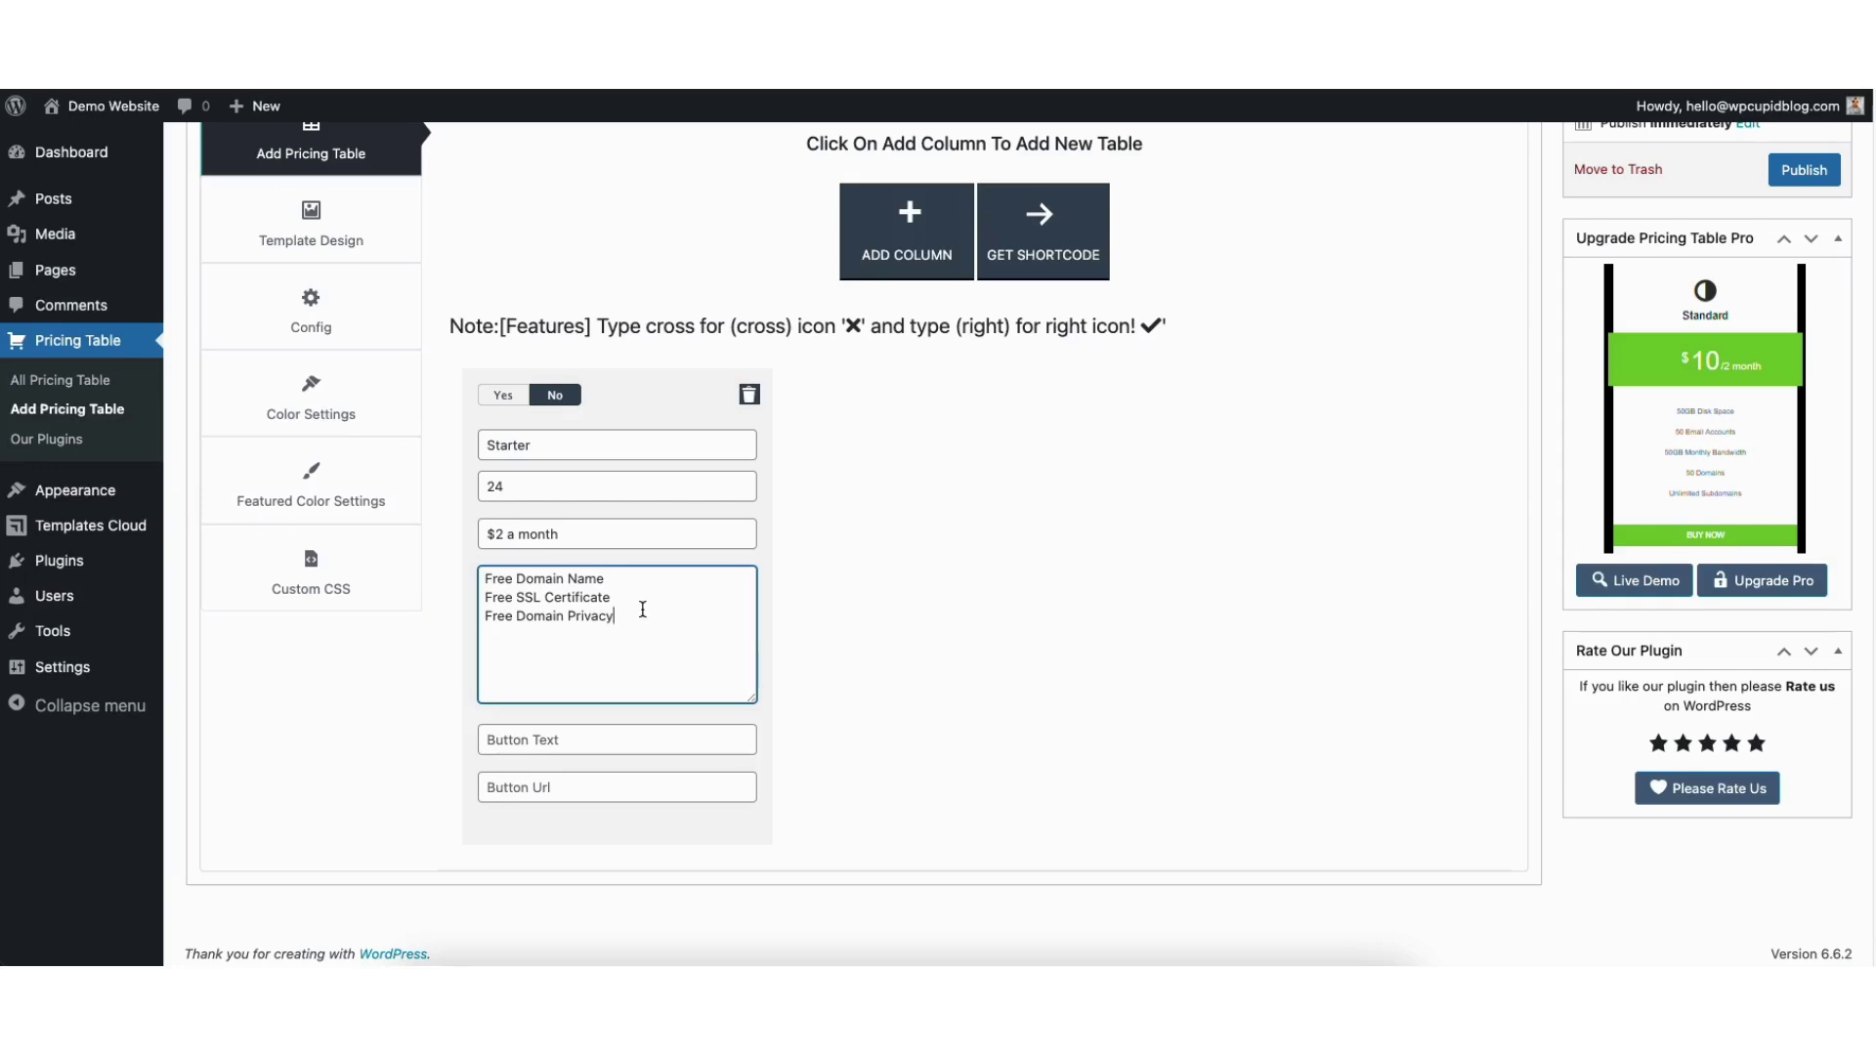
click(548, 733)
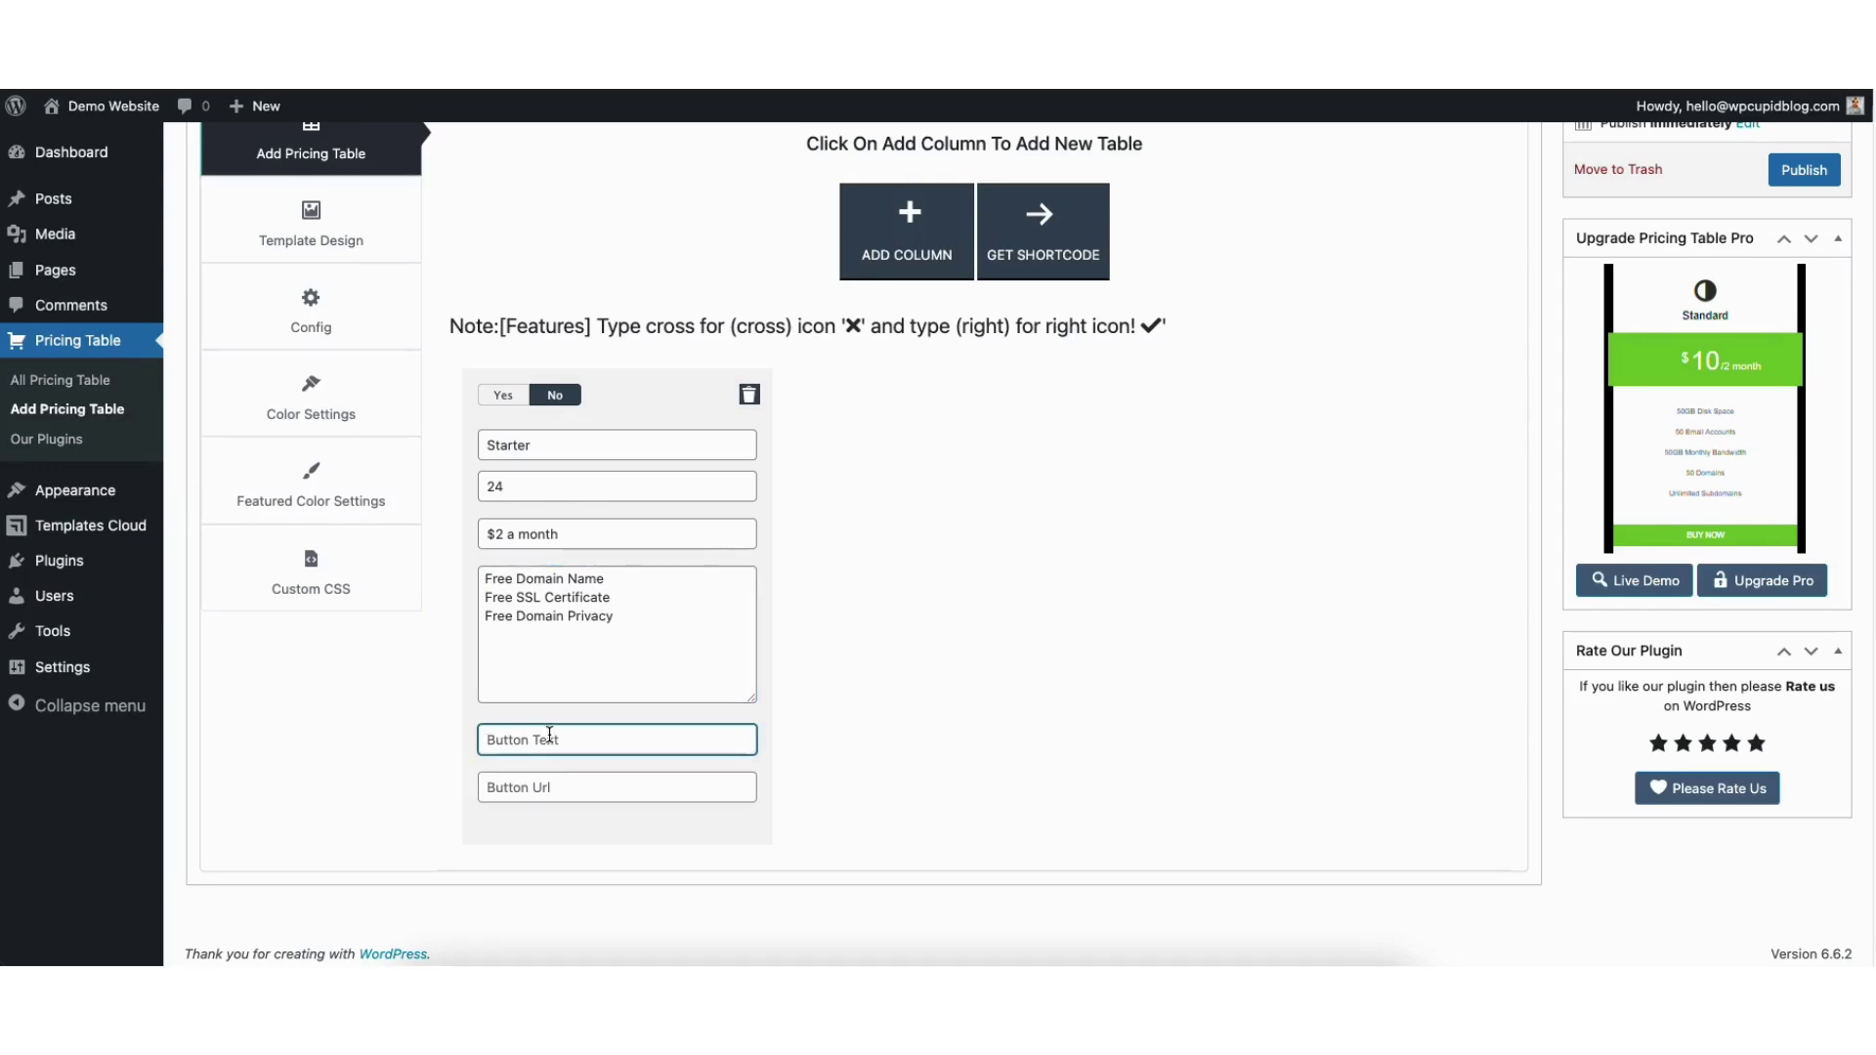
text(Get Started)
click(552, 787)
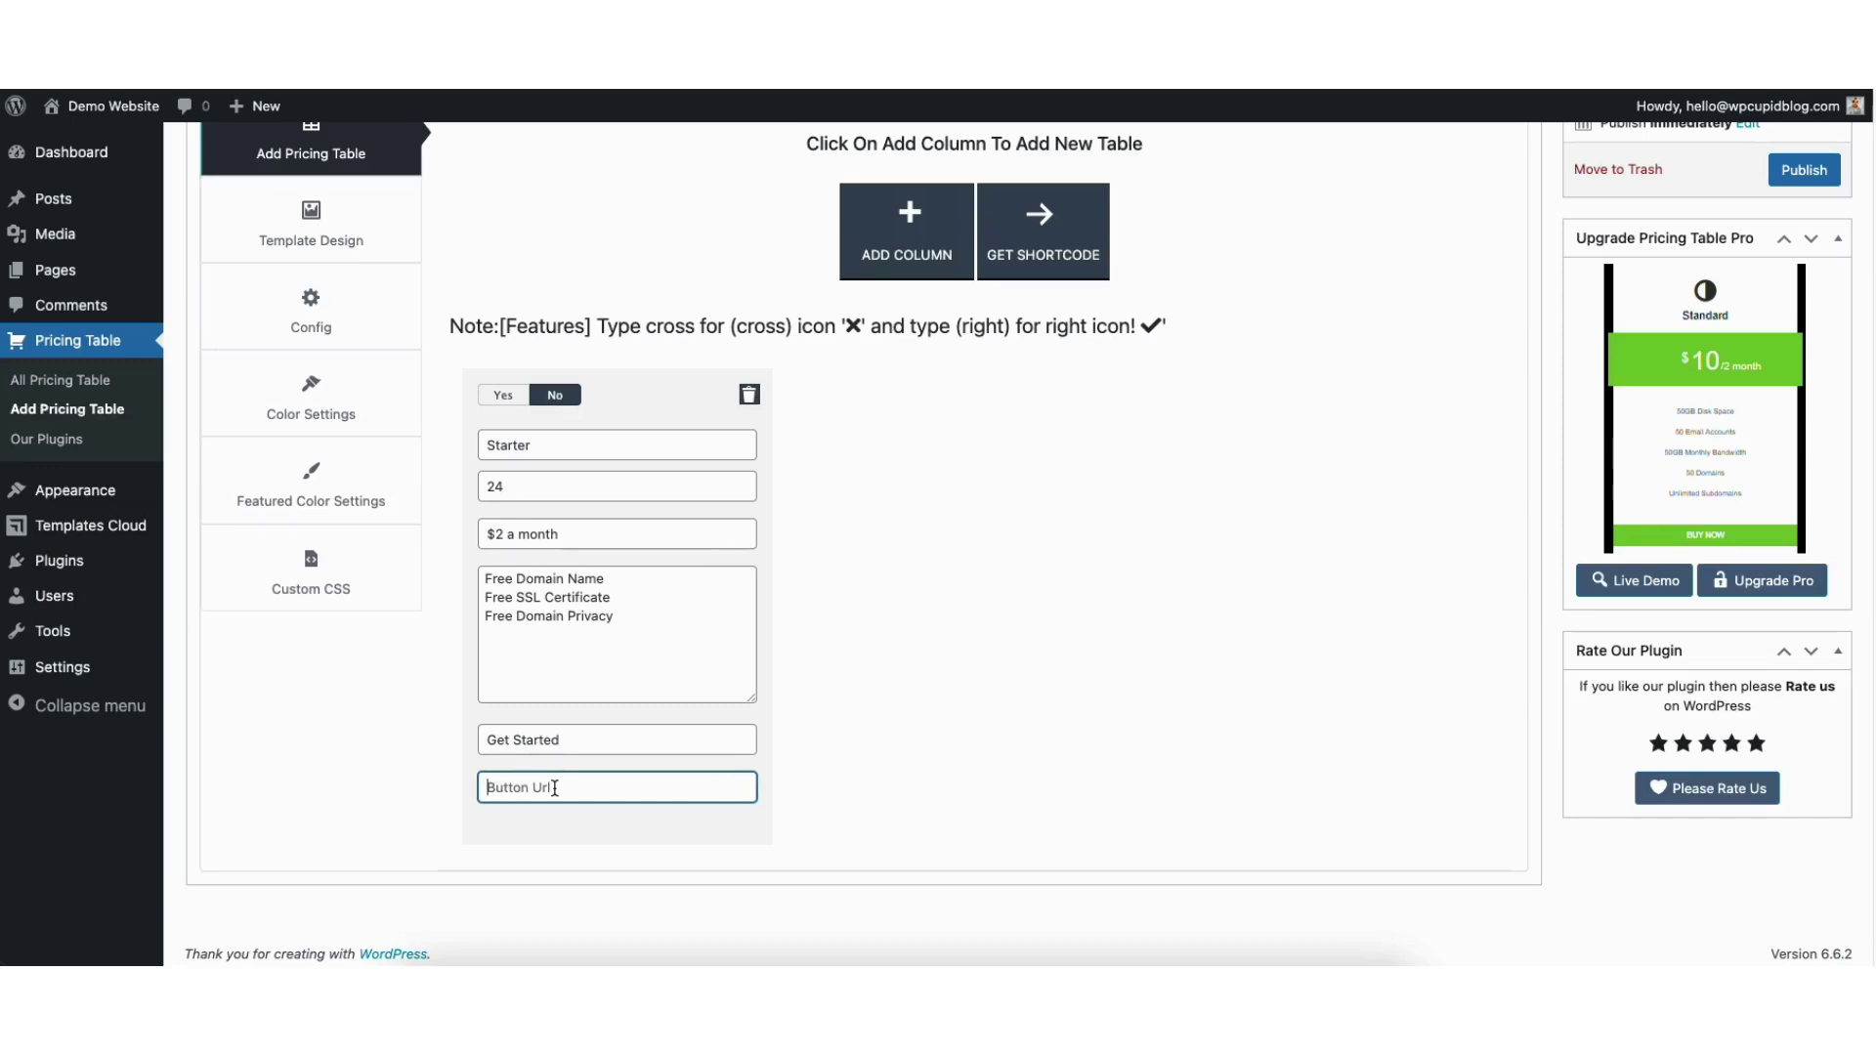
Step: Add Advanced (36, $3 a month) and Expert (48, $4 a month) columns, marking Advanced as featured
click(890, 243)
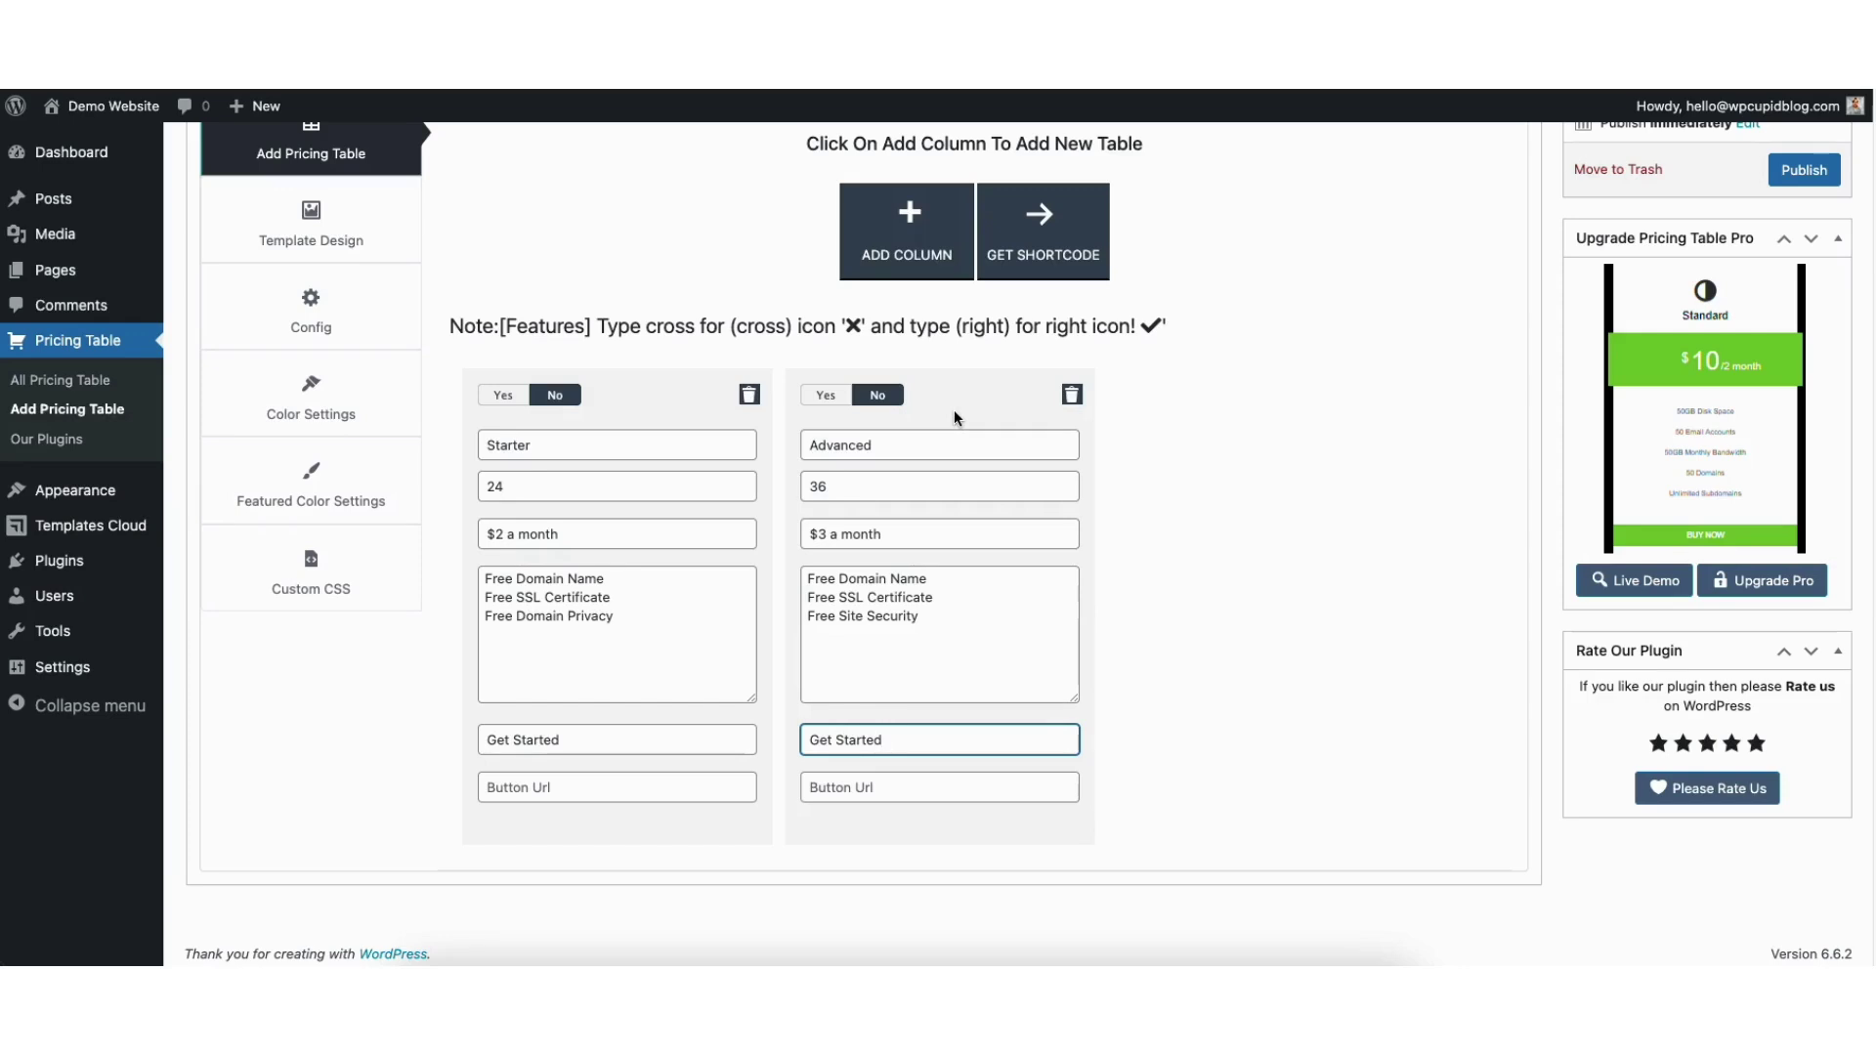
click(896, 252)
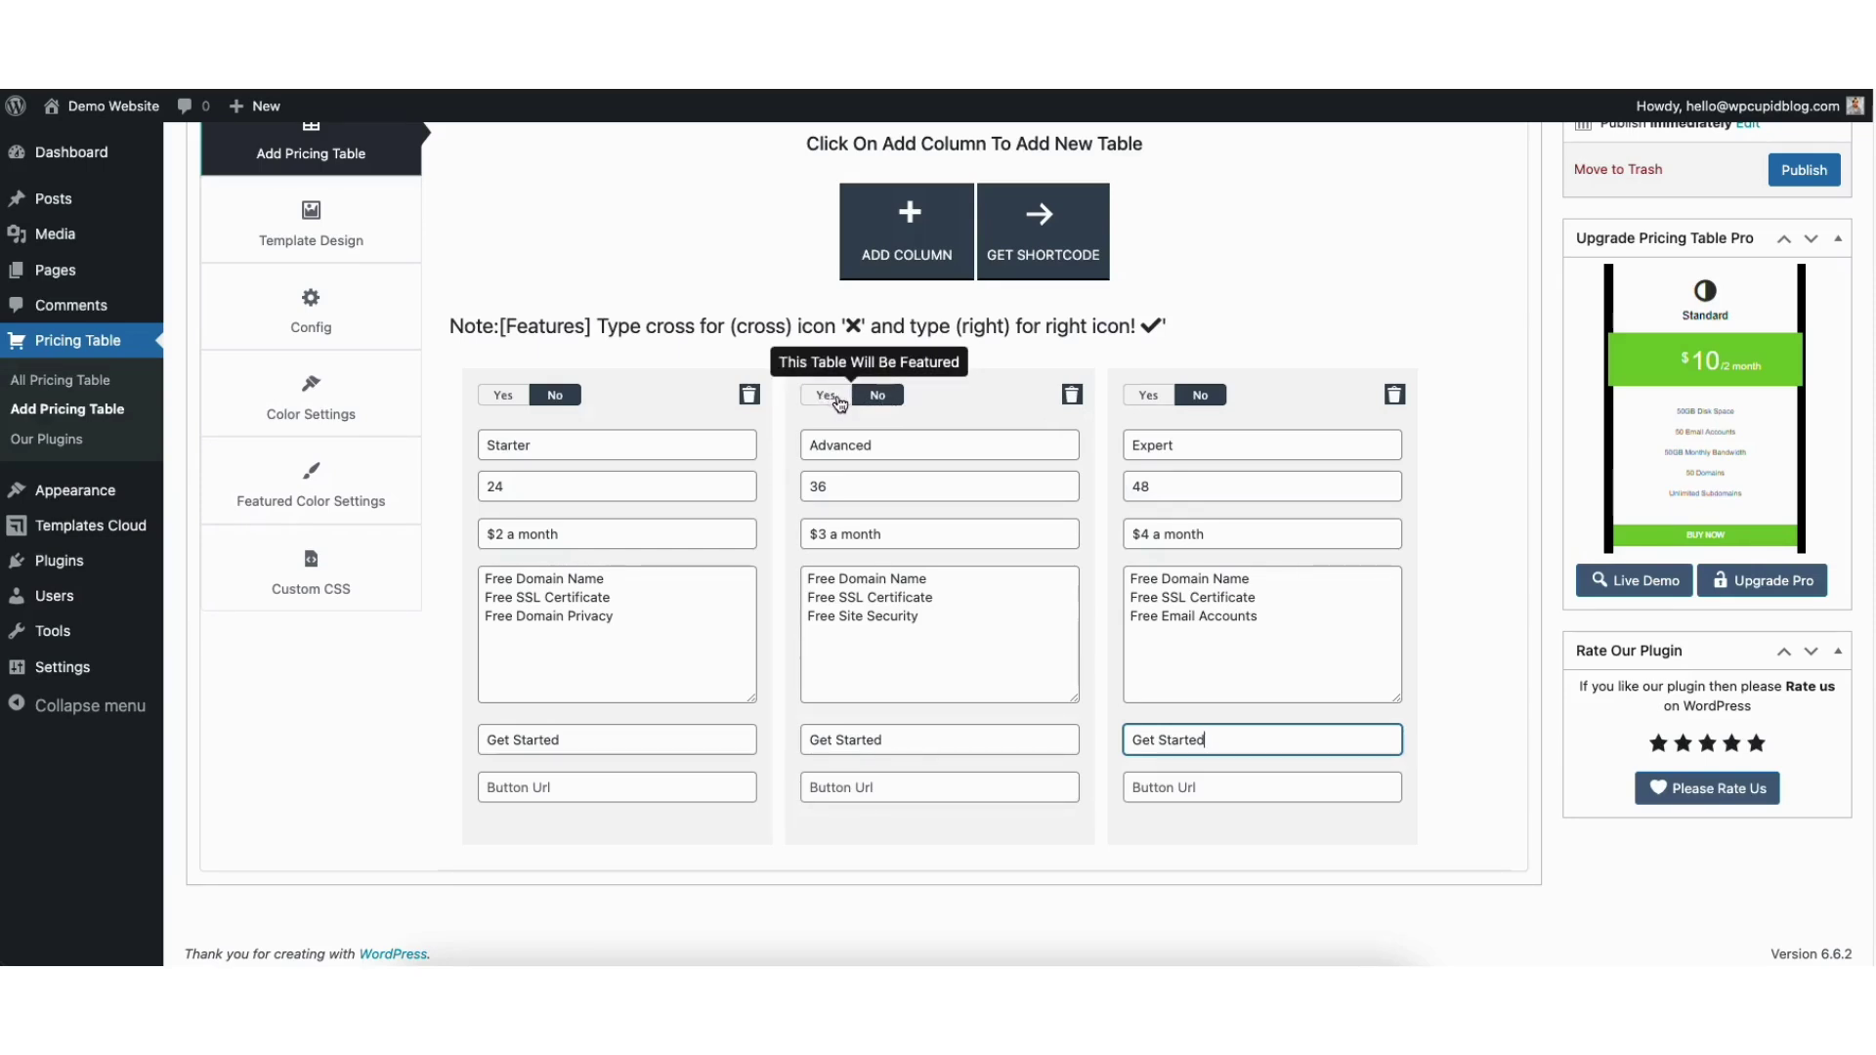
click(827, 396)
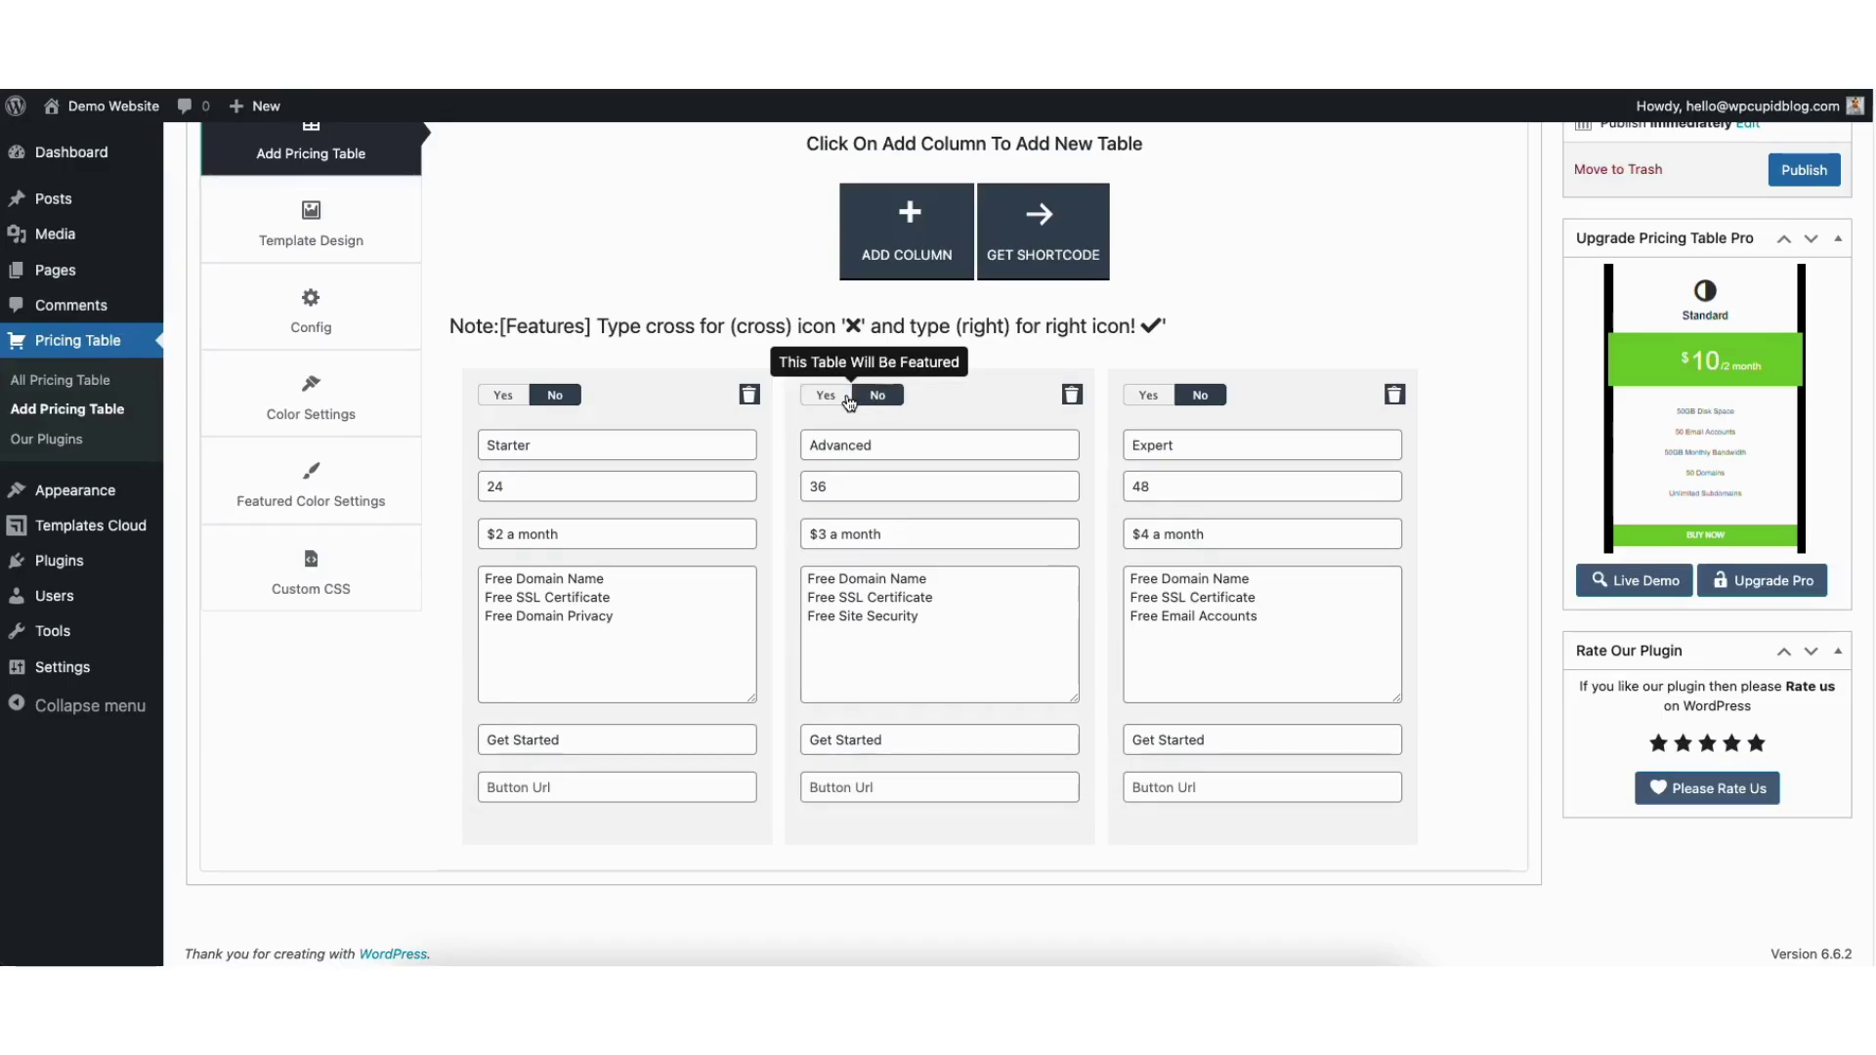
click(1031, 253)
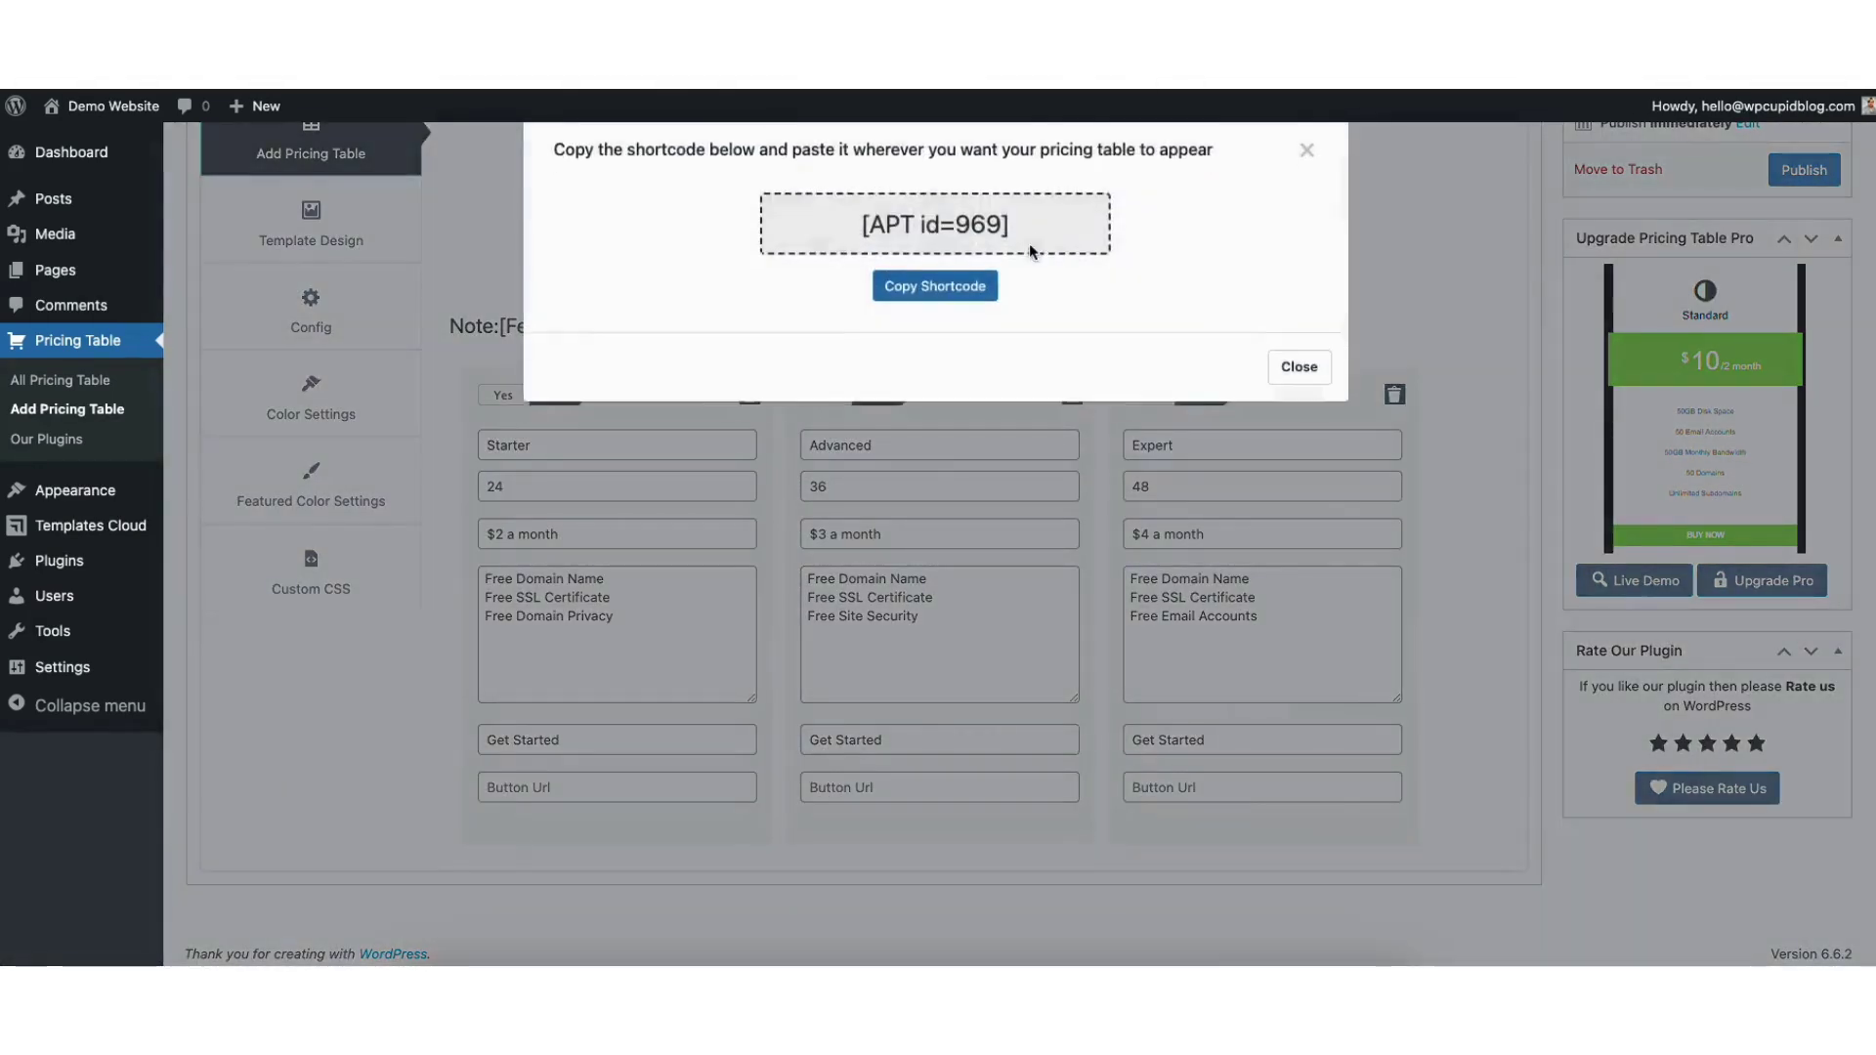
Step: Copy the table's shortcode, close the shortcode dialog, and publish the pricing table
click(935, 301)
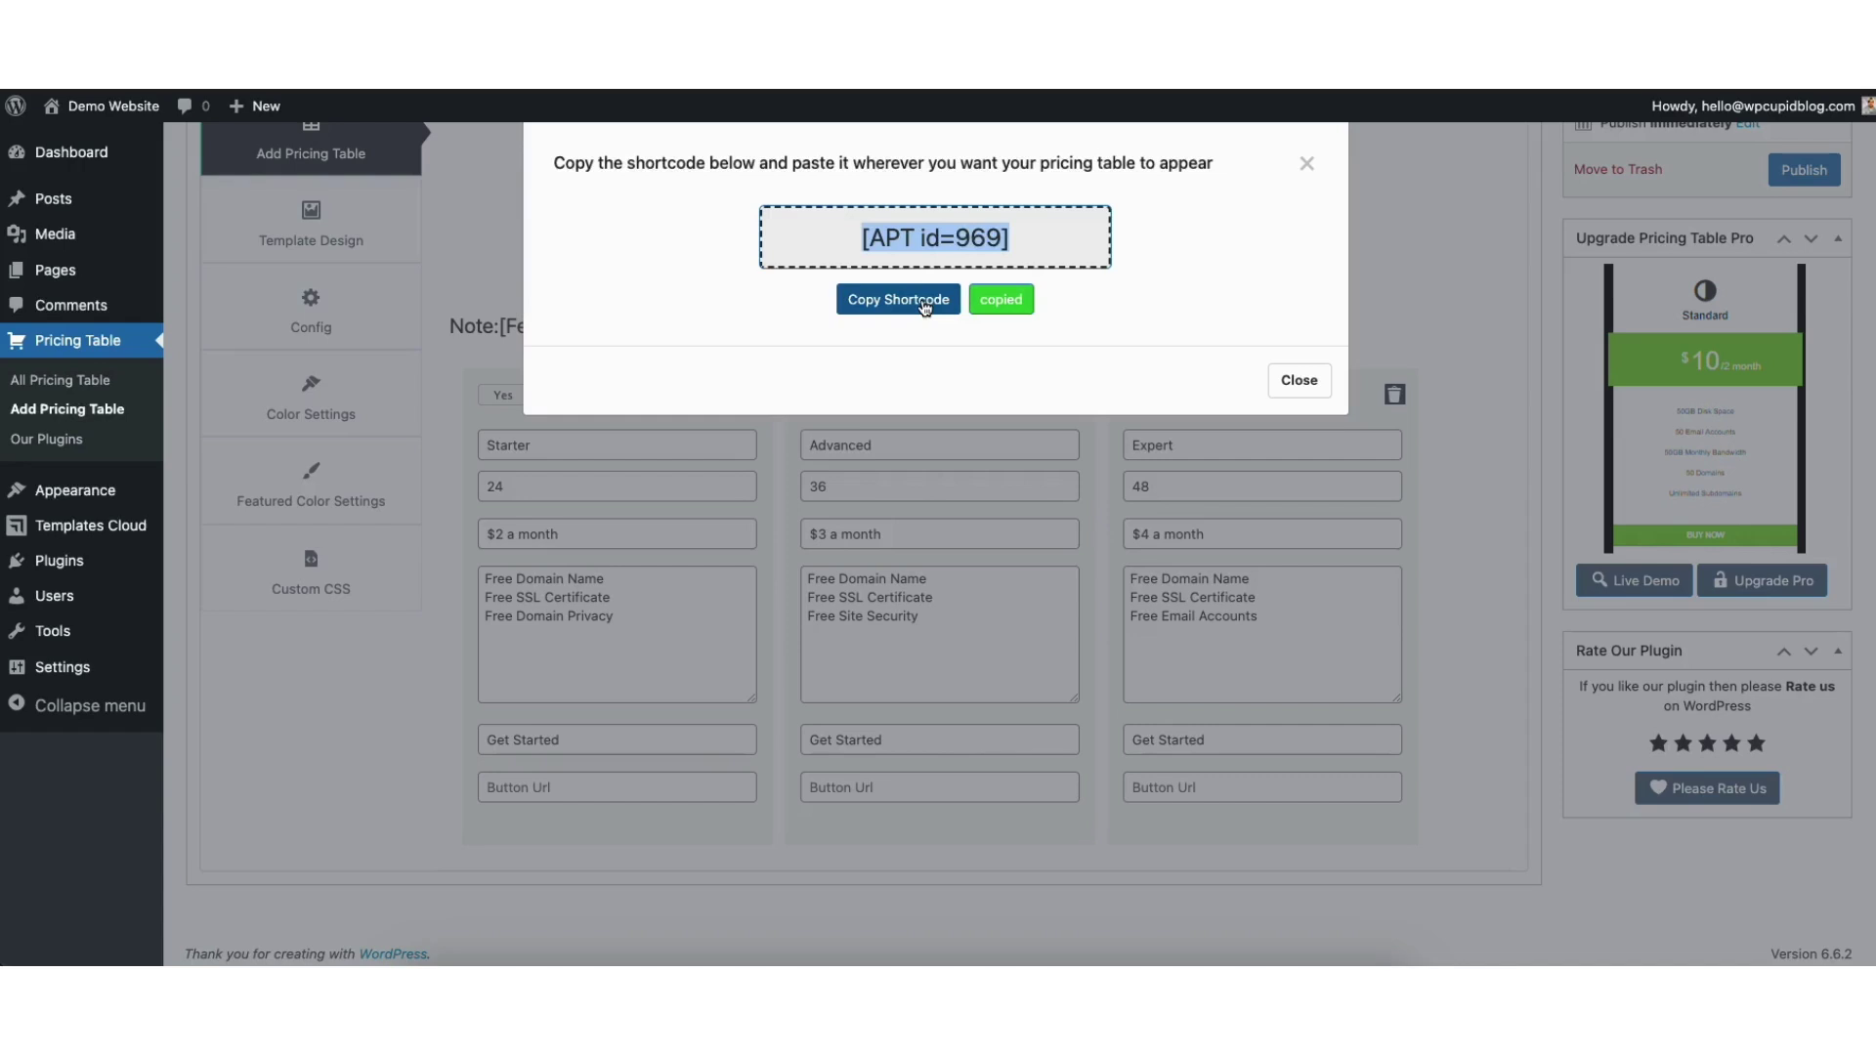
click(1298, 381)
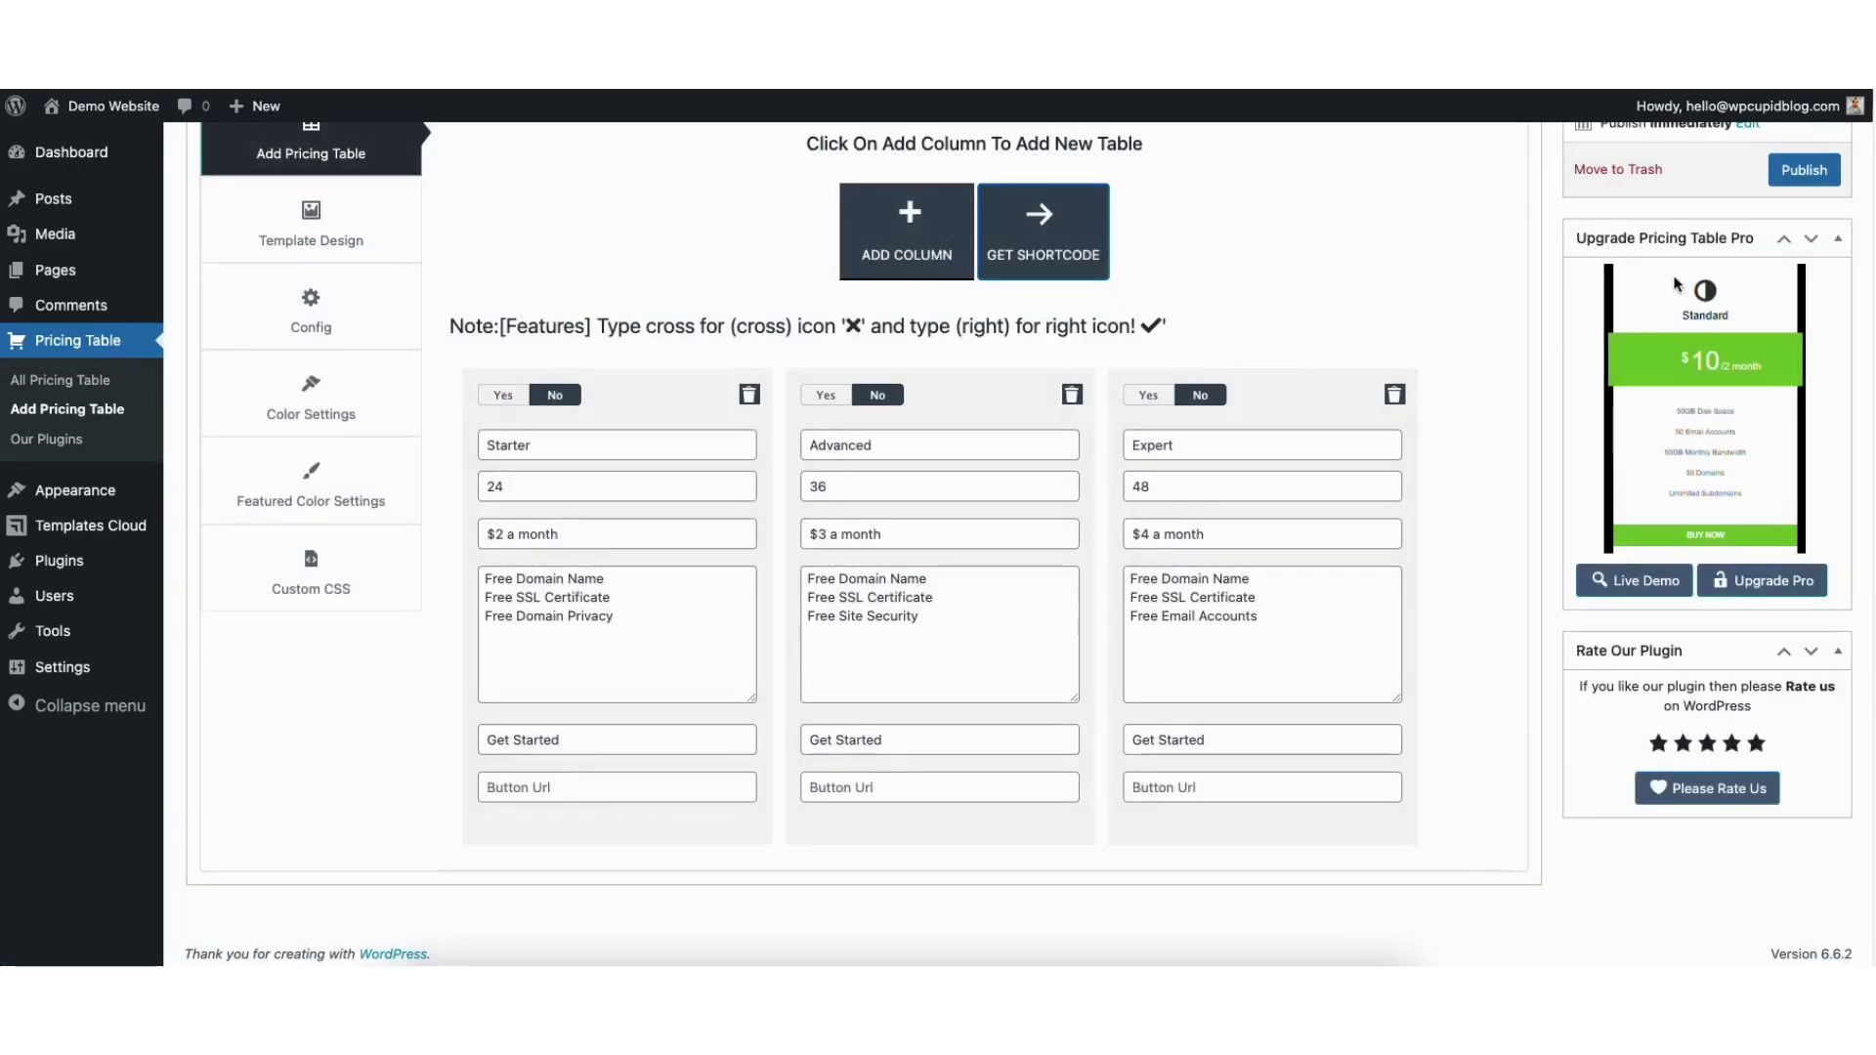
click(1785, 180)
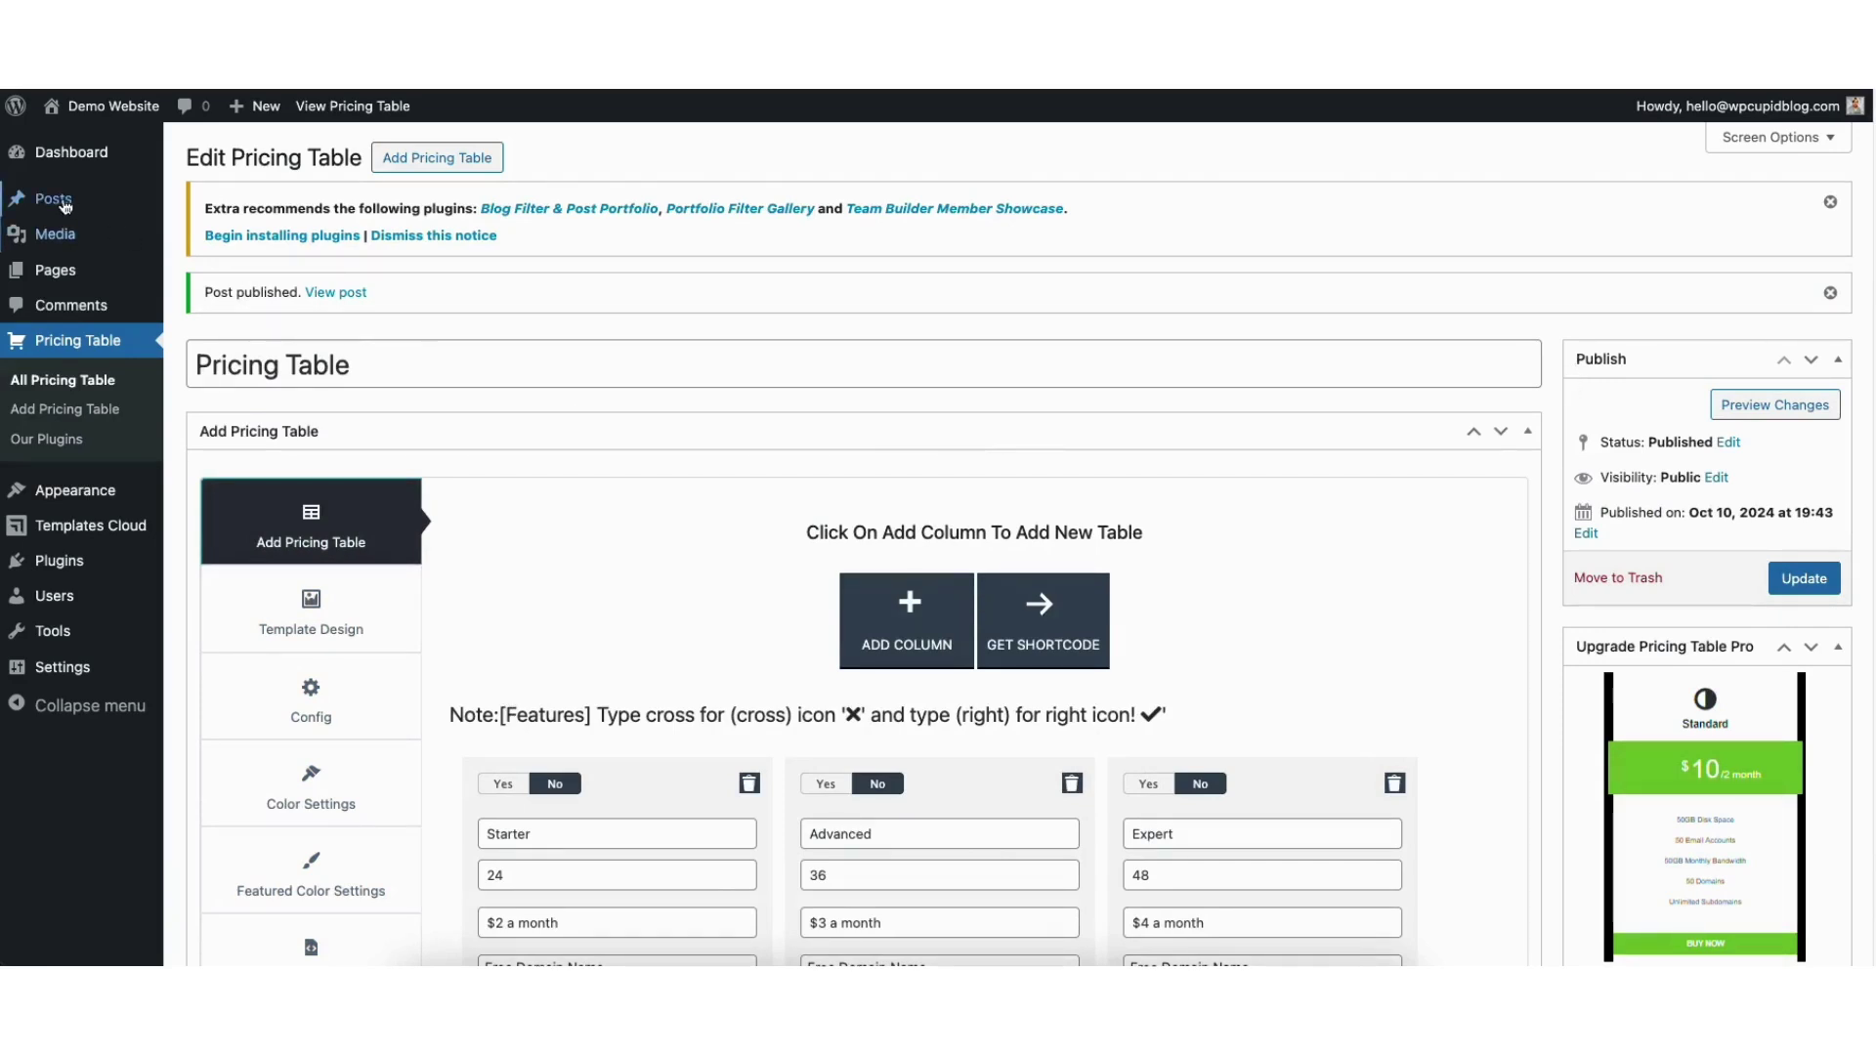
mouse_move(68, 273)
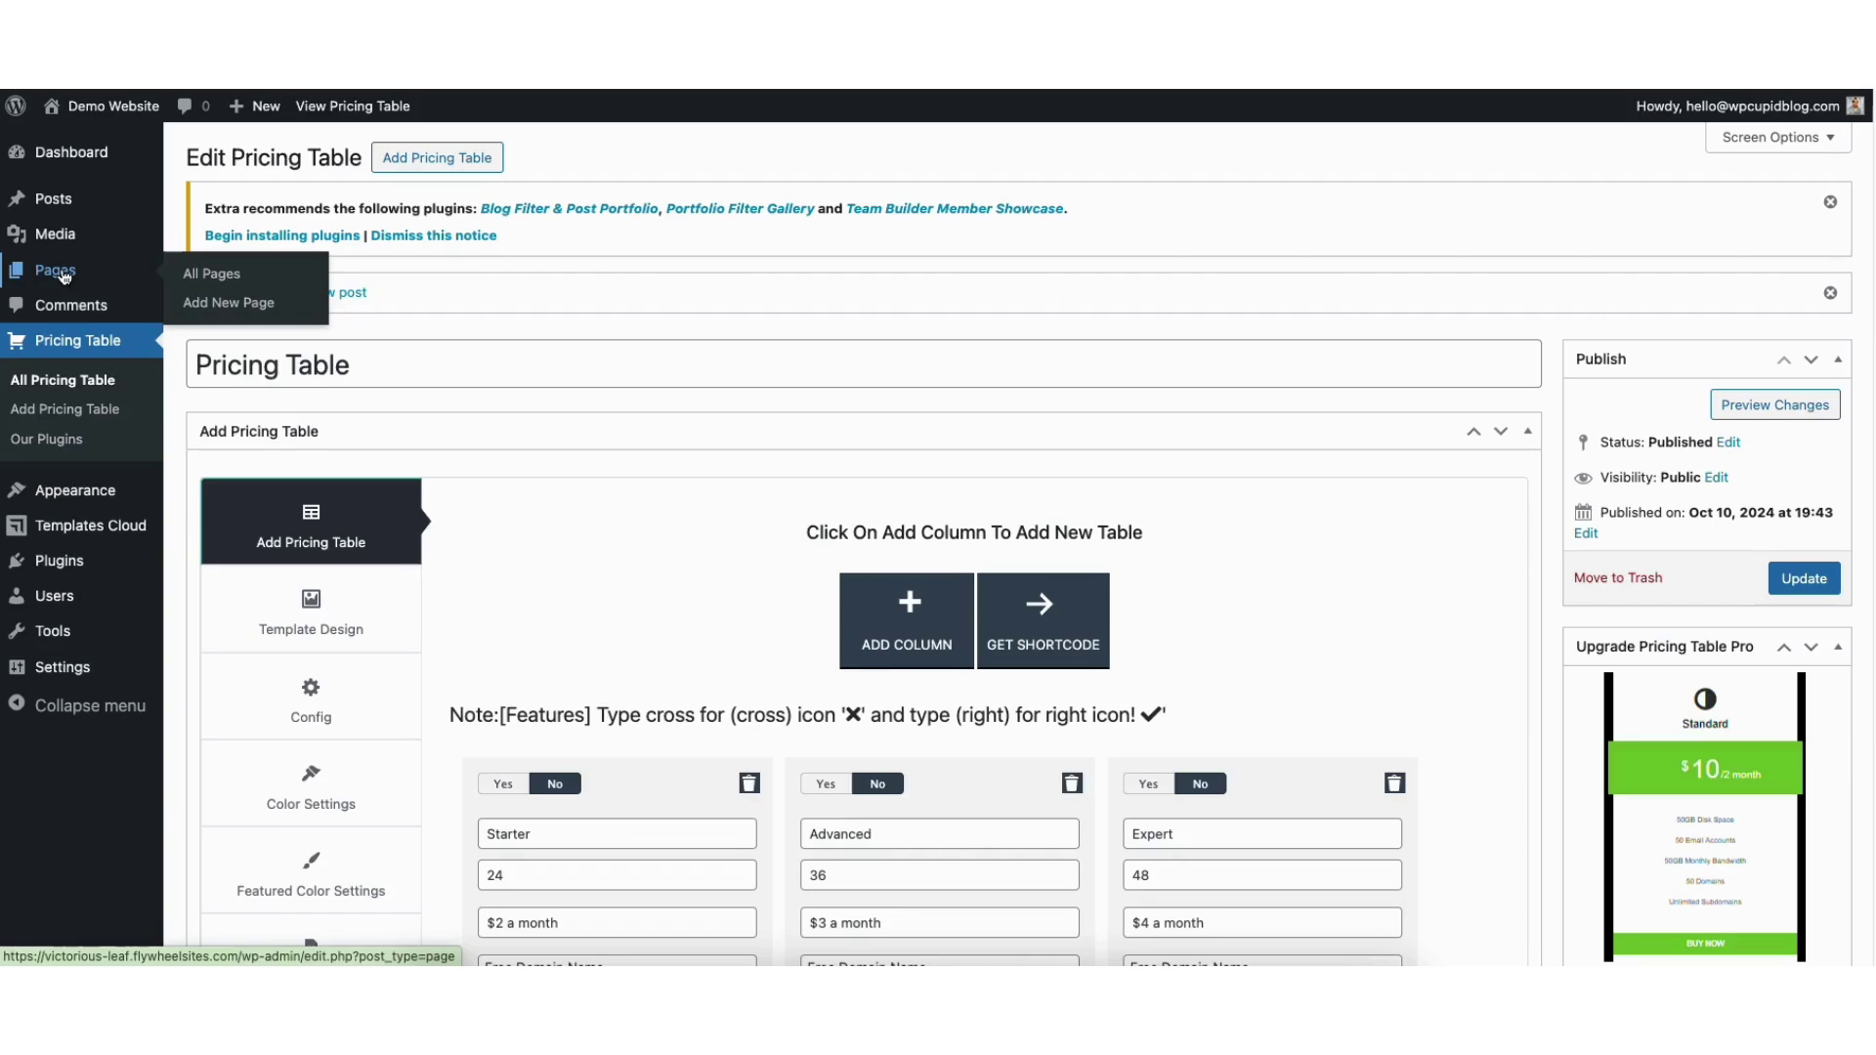
Step: Open Sample Page from the Pages list in the editor
click(61, 275)
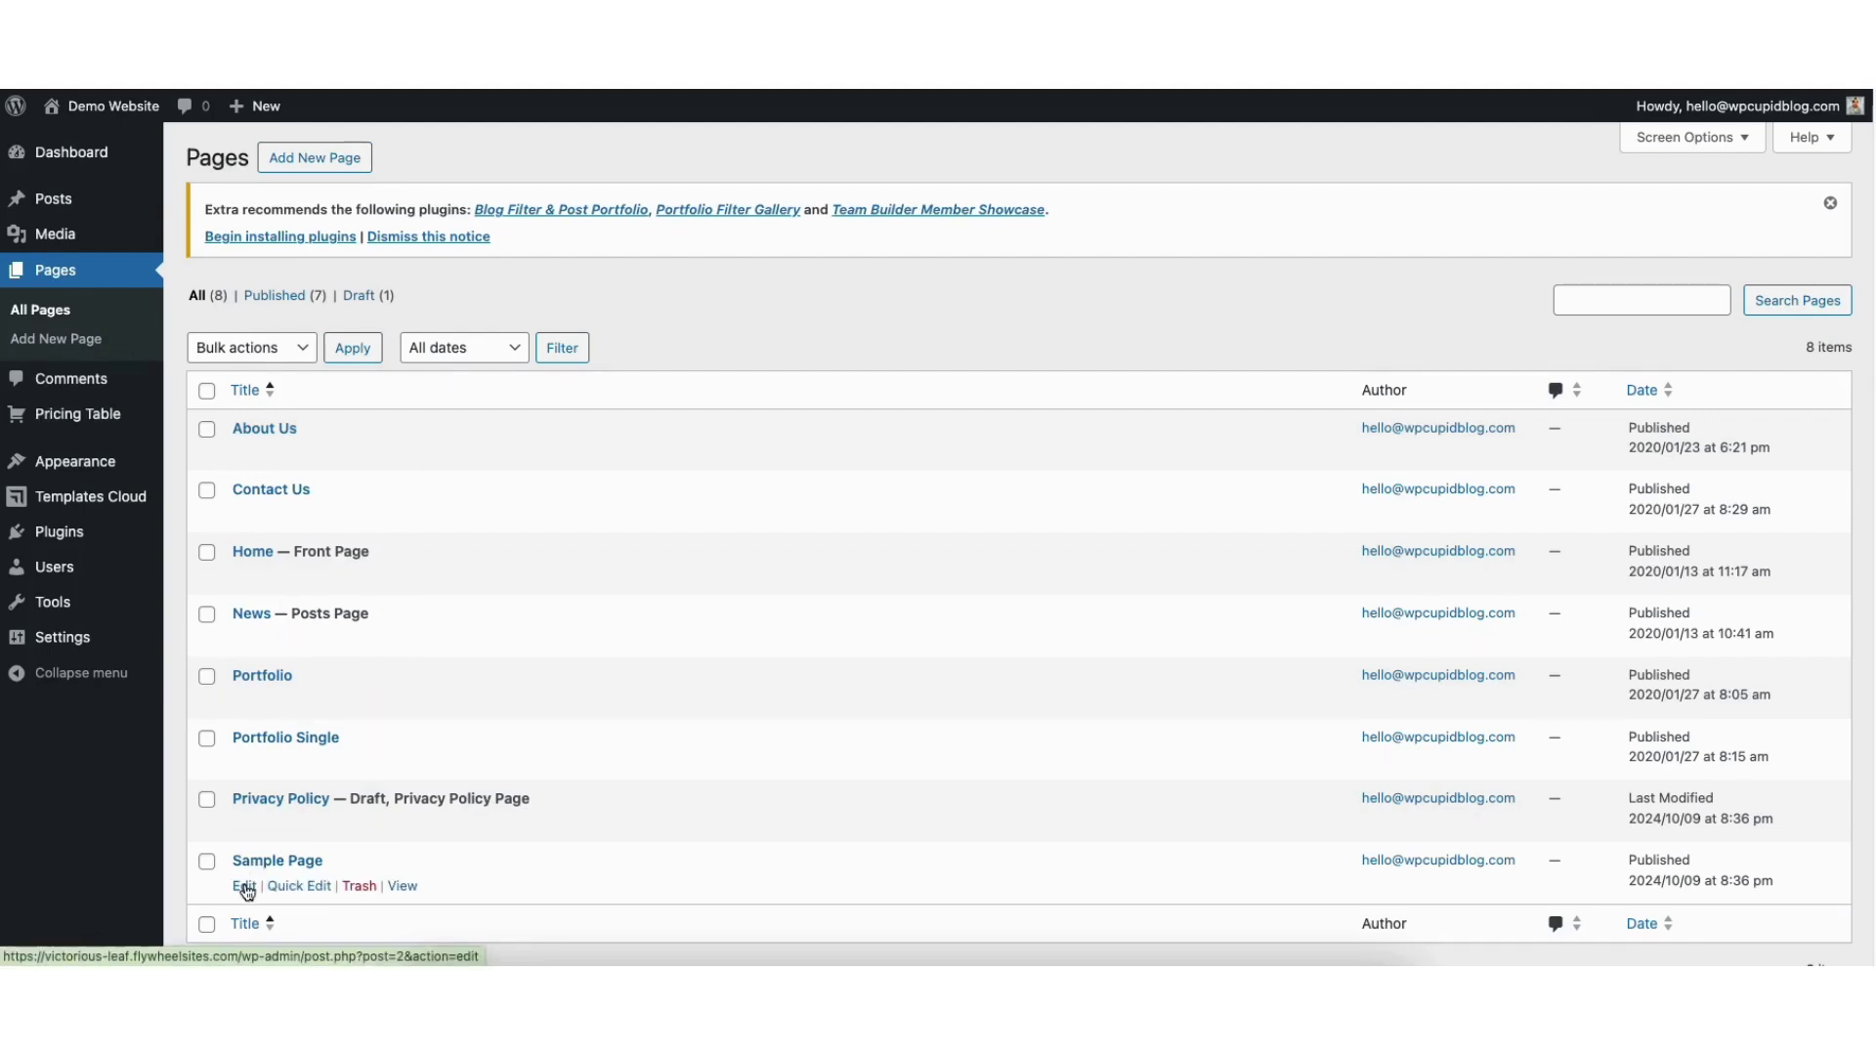
click(245, 887)
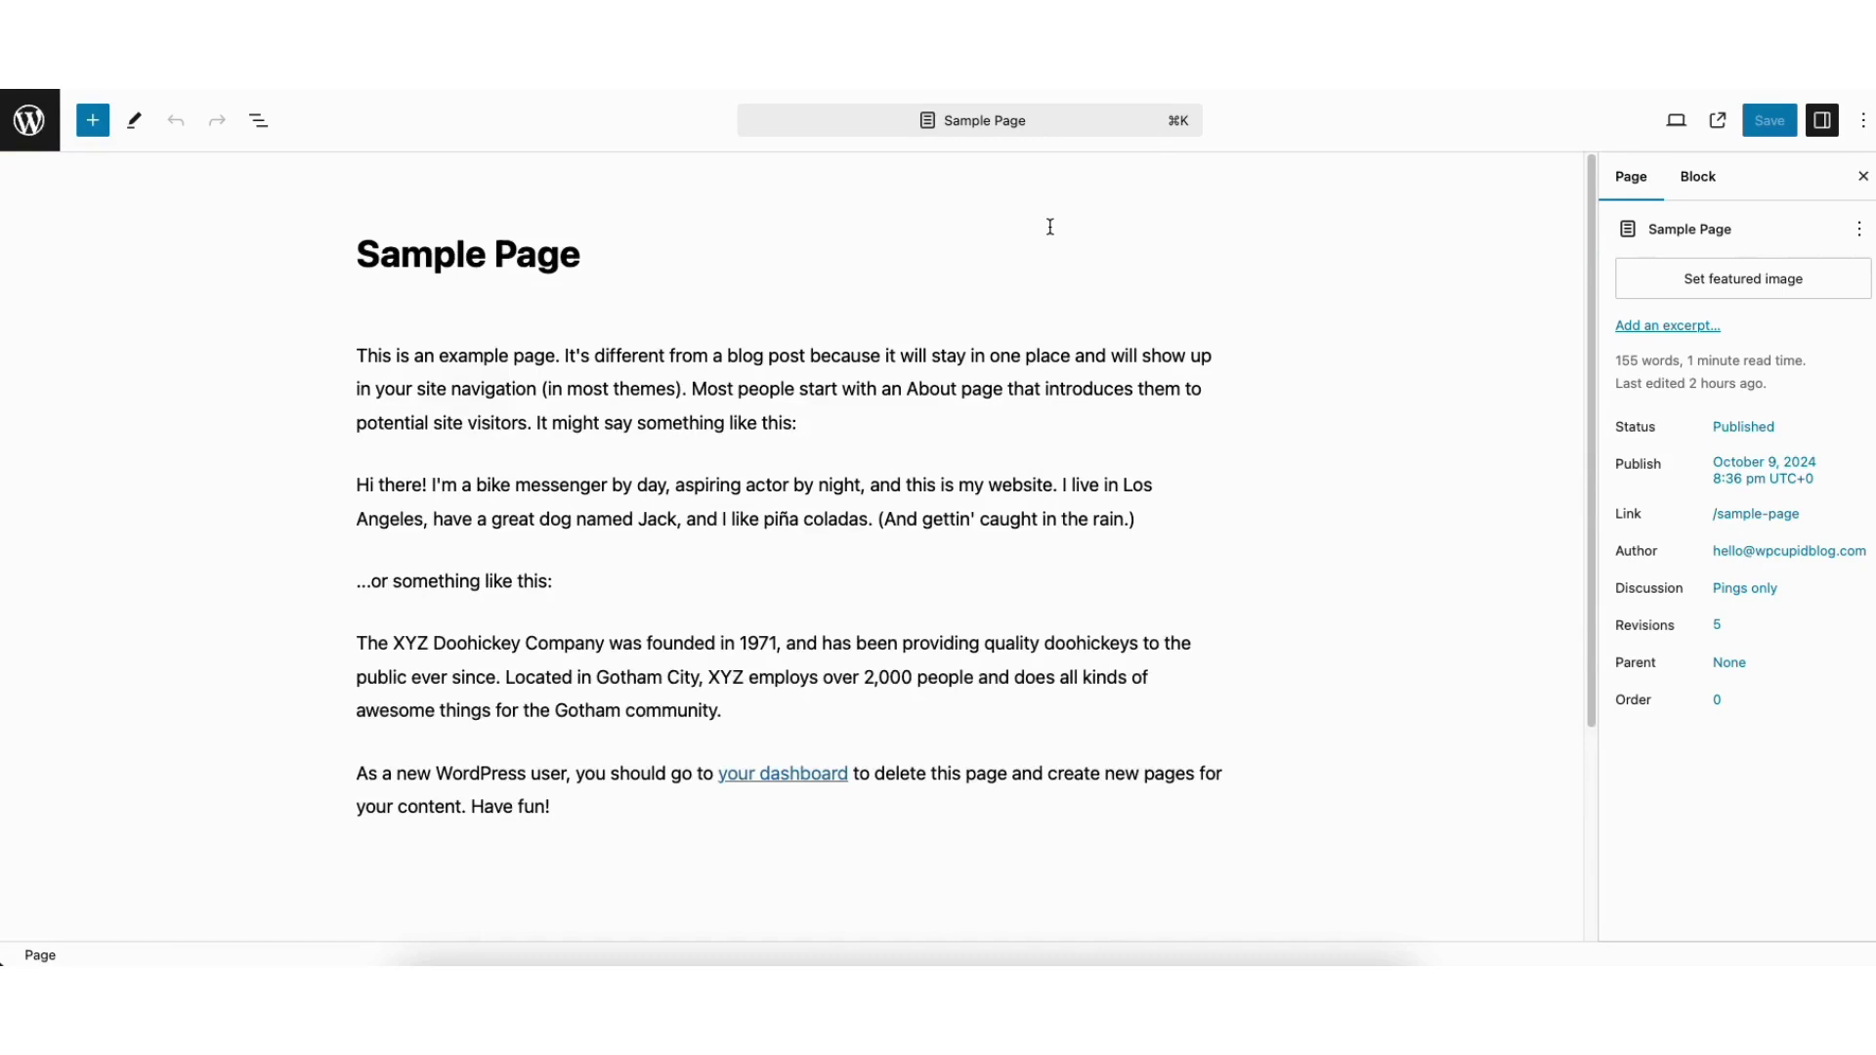
scroll(1050, 227, down, 3)
Step: Append a Custom HTML block holding the pricing table shortcode, save, and view the page
click(633, 728)
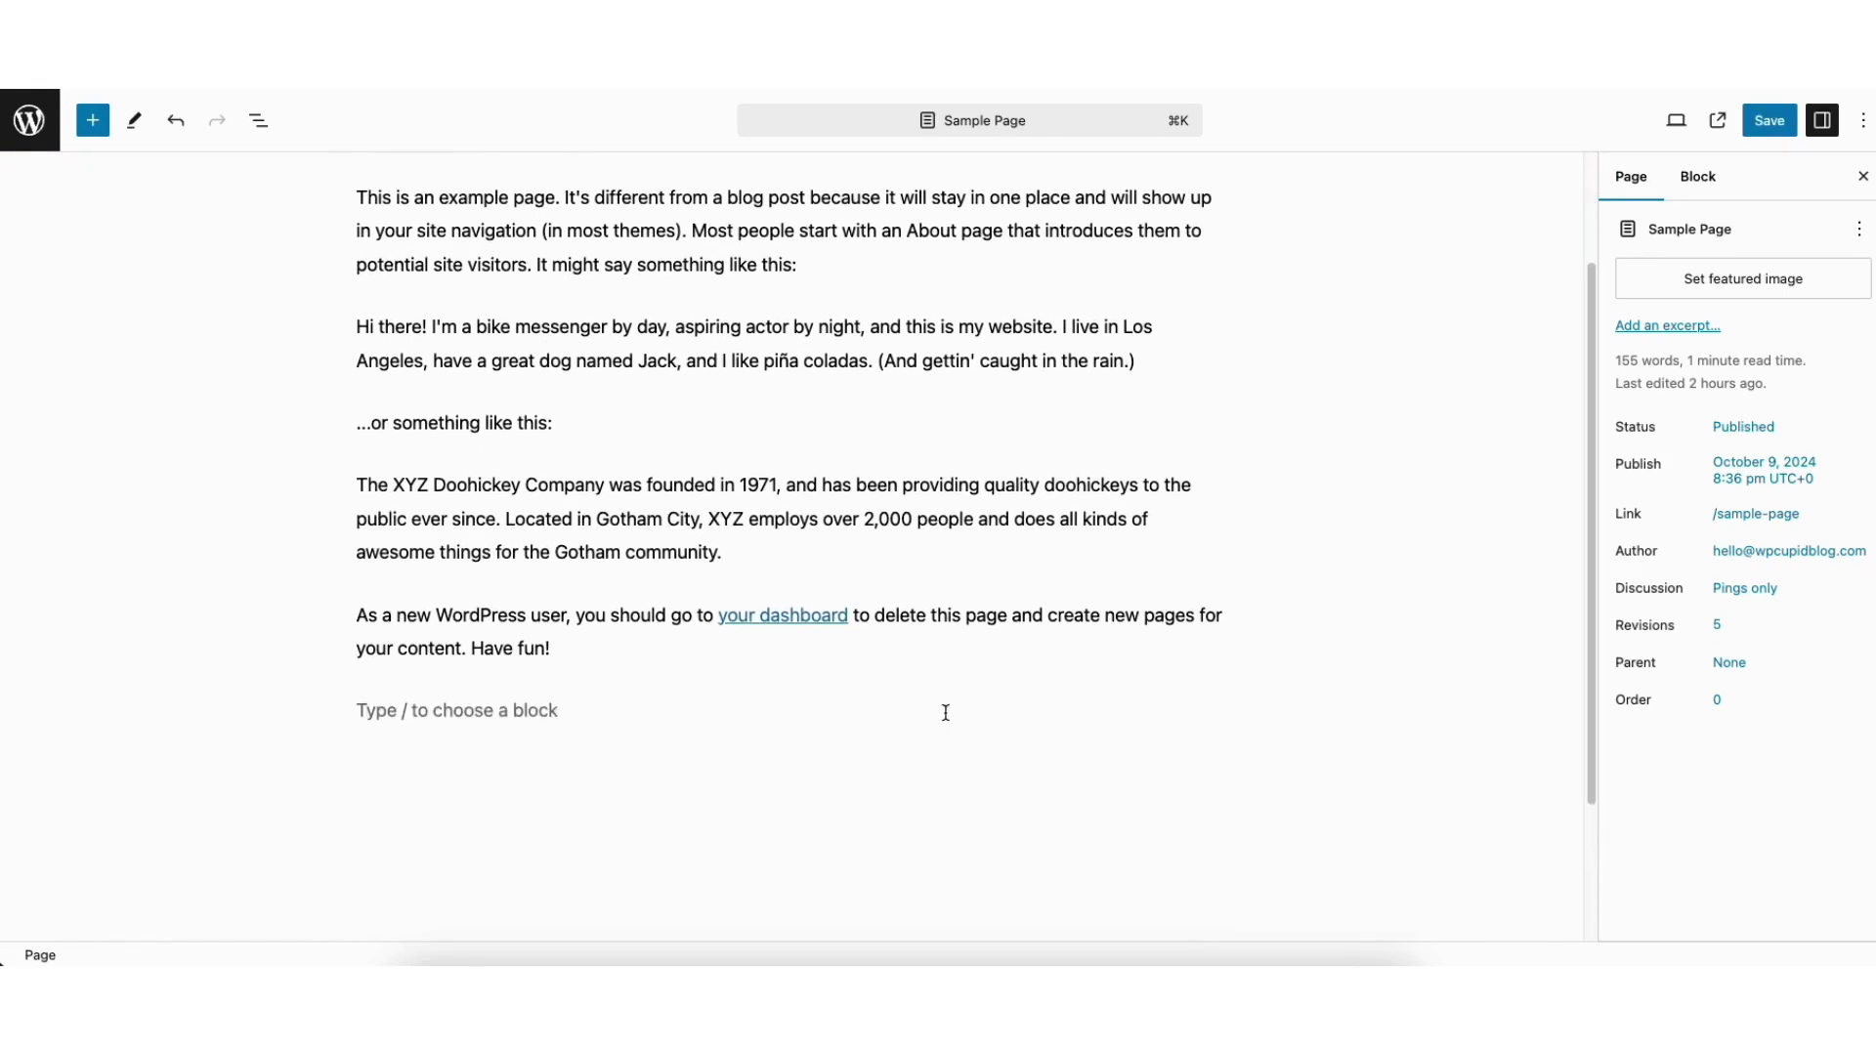
click(1212, 706)
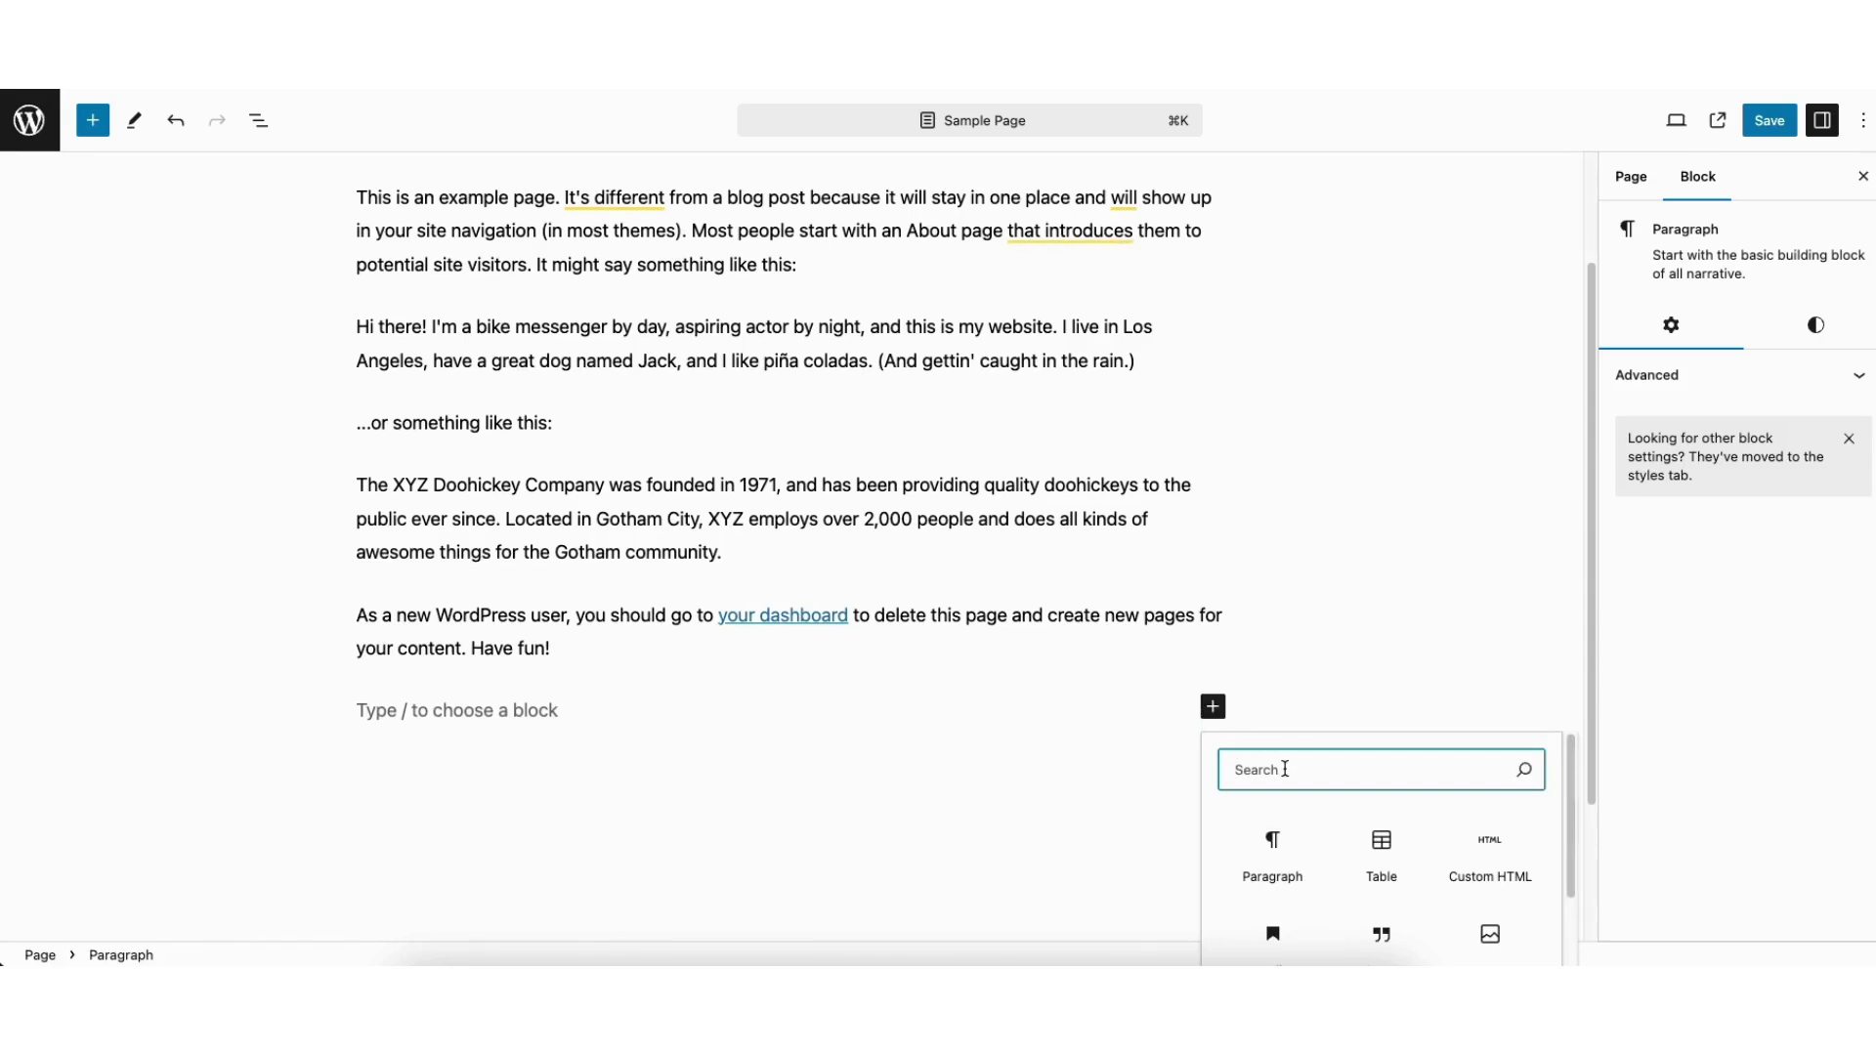
text(html)
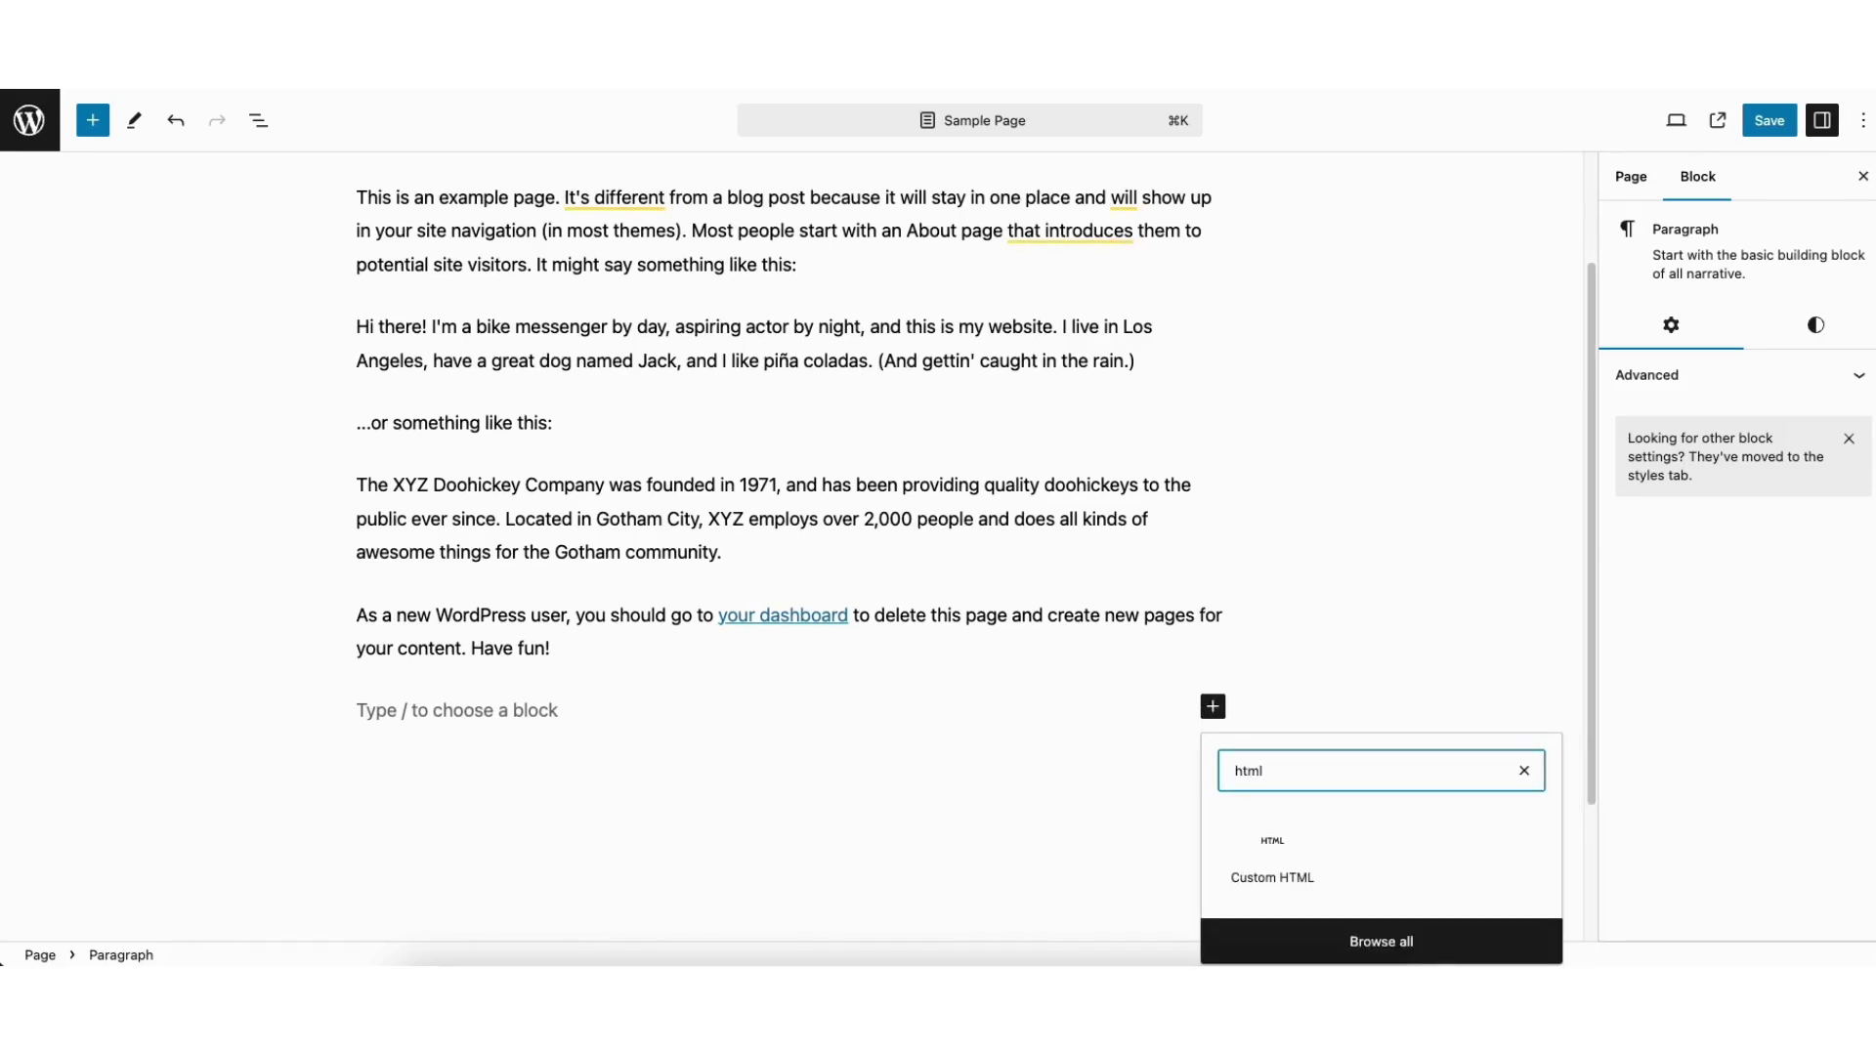
click(1266, 863)
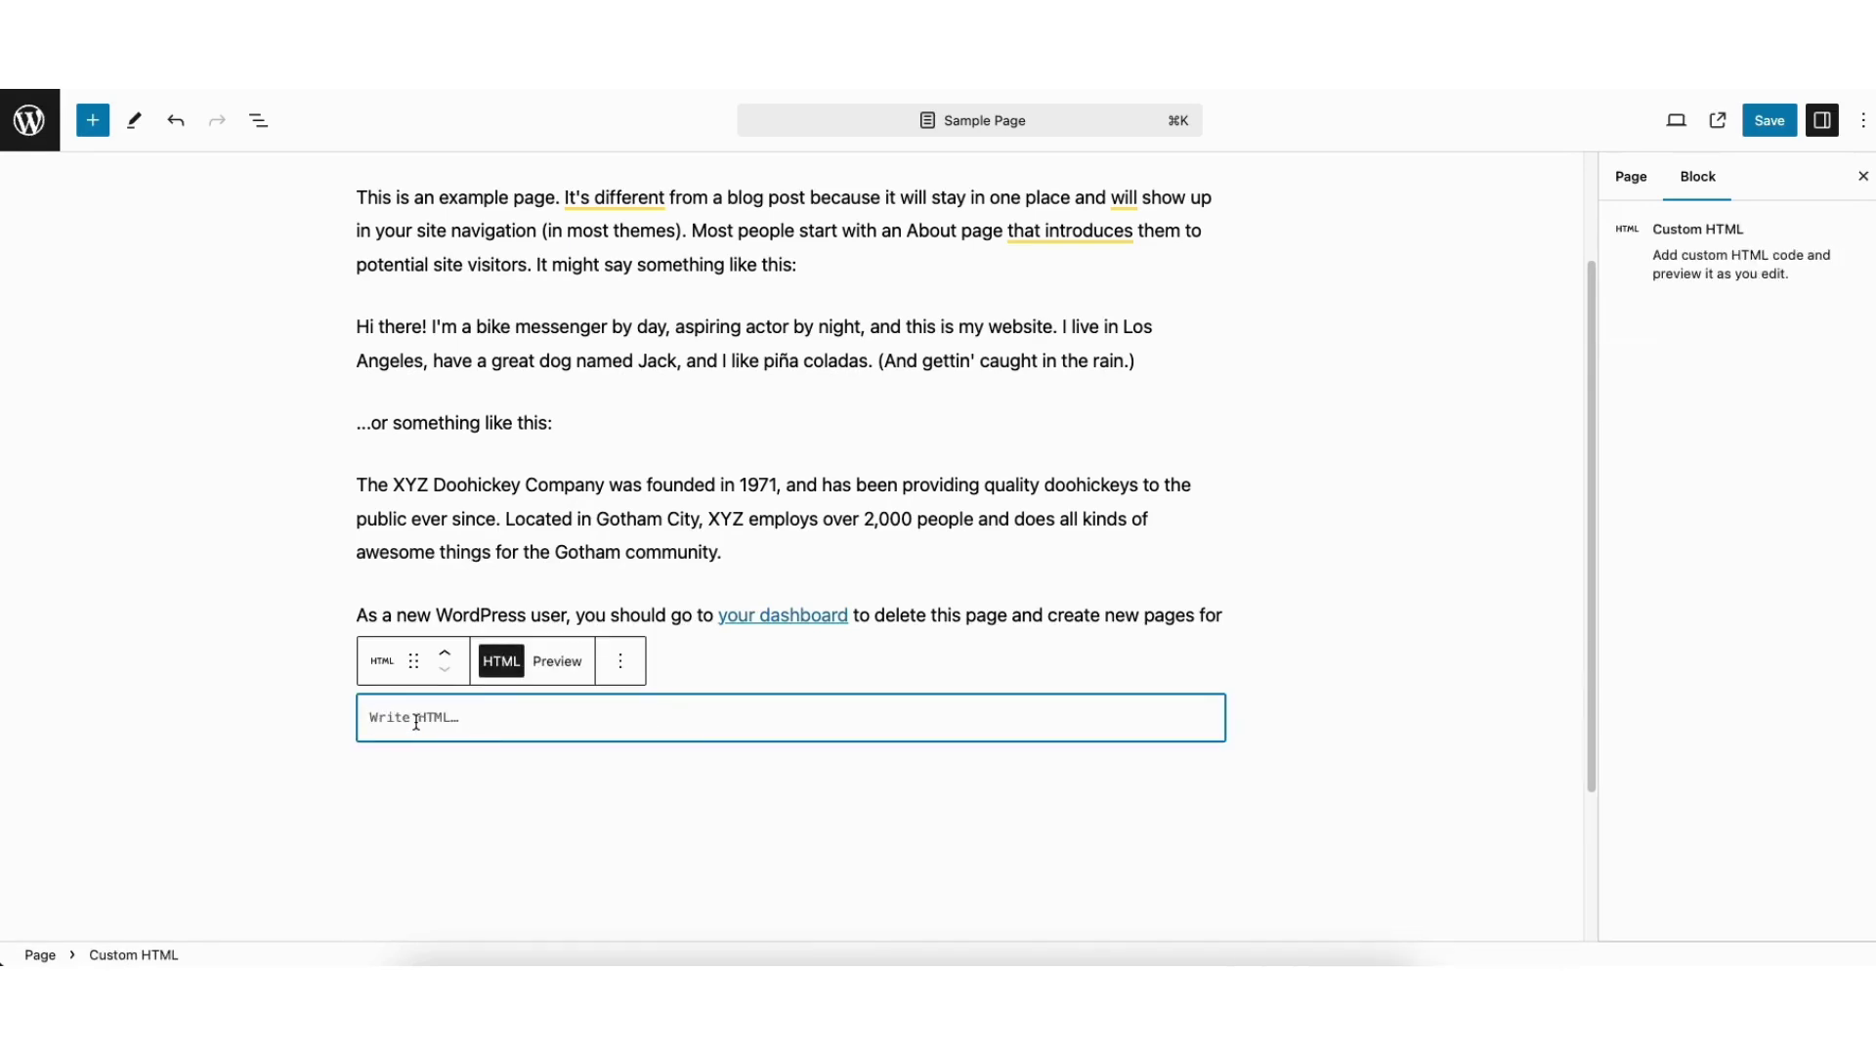
text([APT id=966])
click(1768, 120)
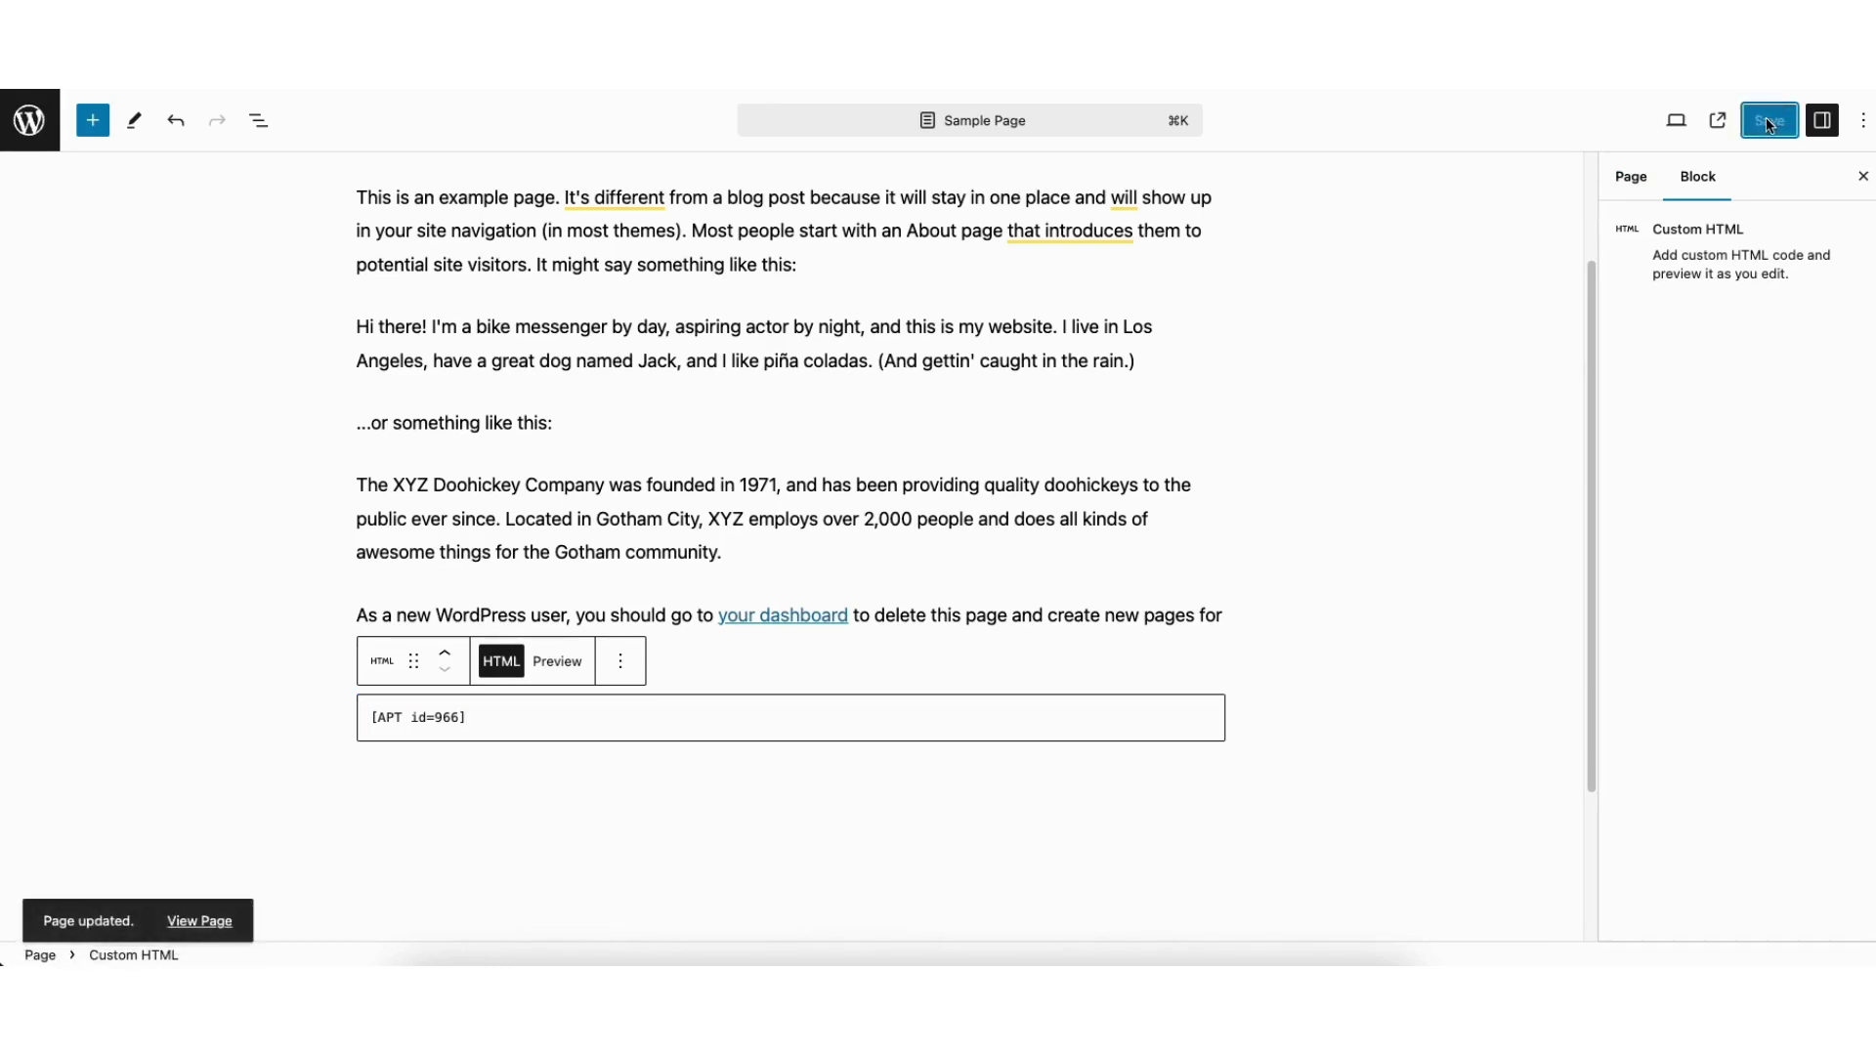
click(1718, 122)
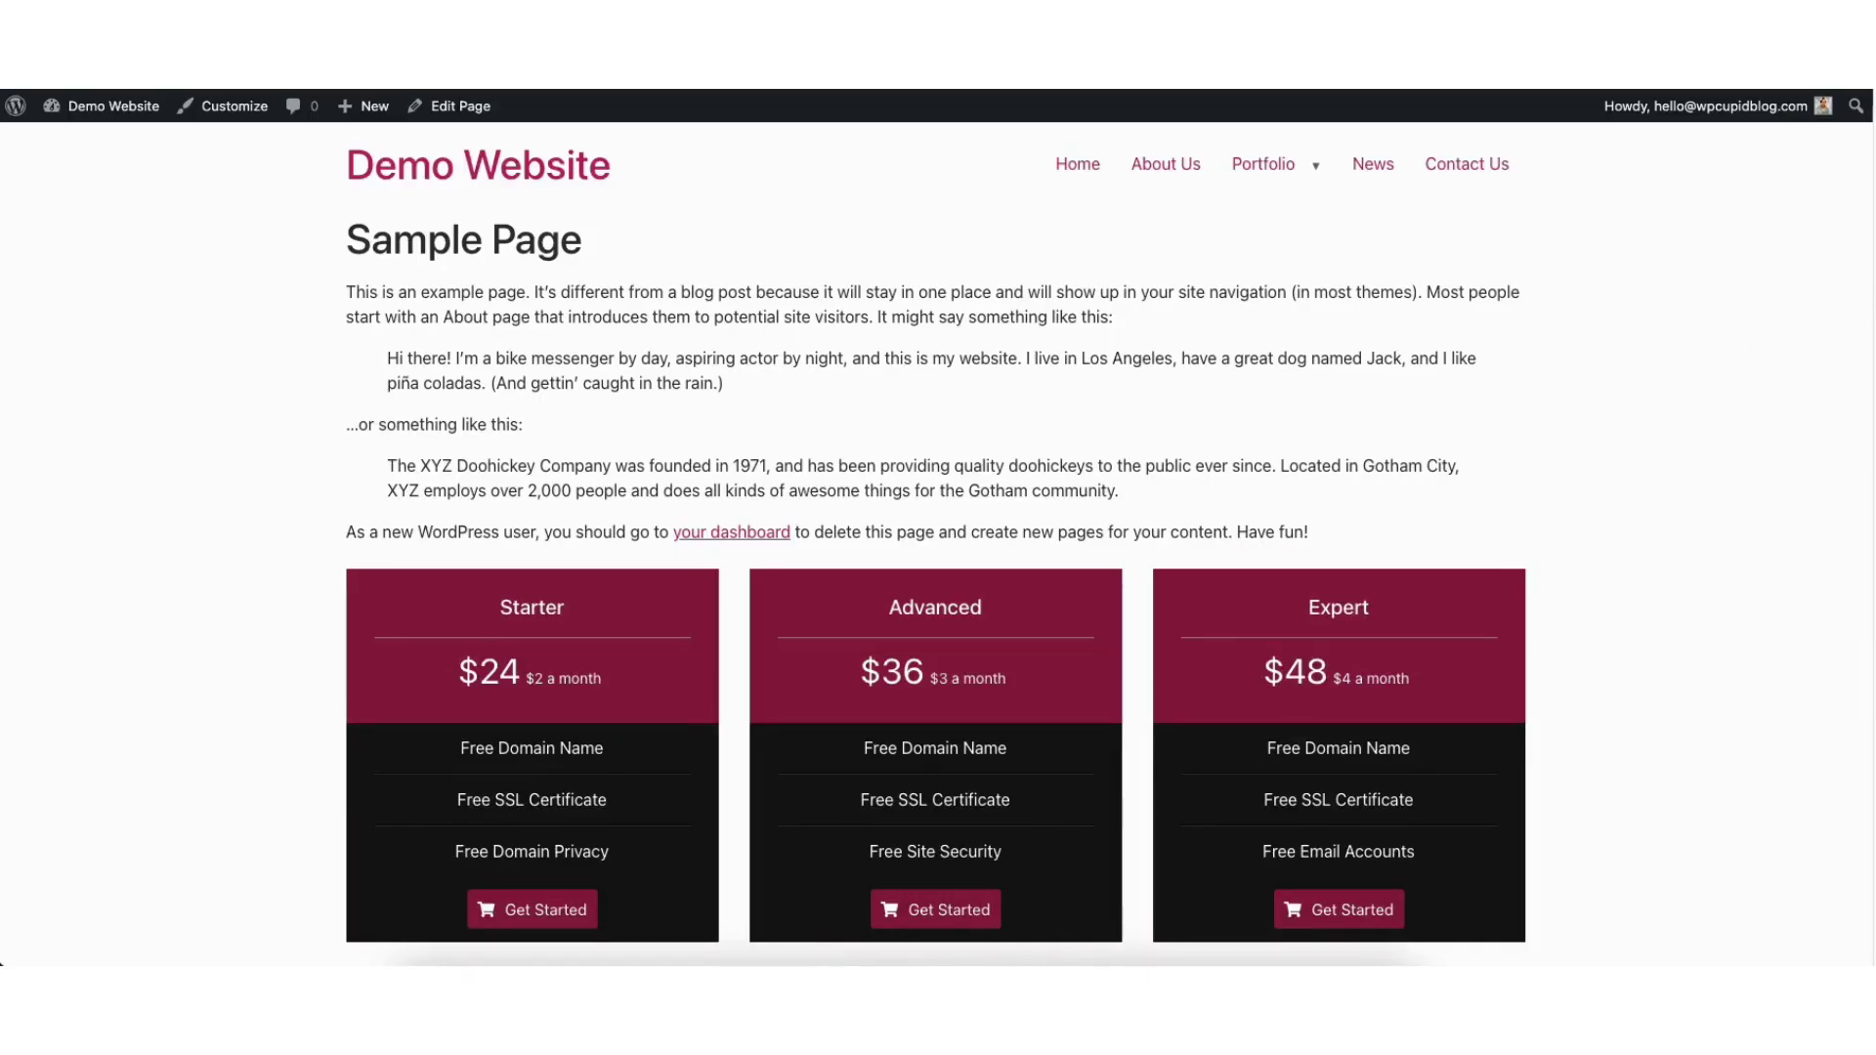
Step: Scroll through the live pricing table, then go to the All Pricing Table list
scroll(936, 547, down, 1)
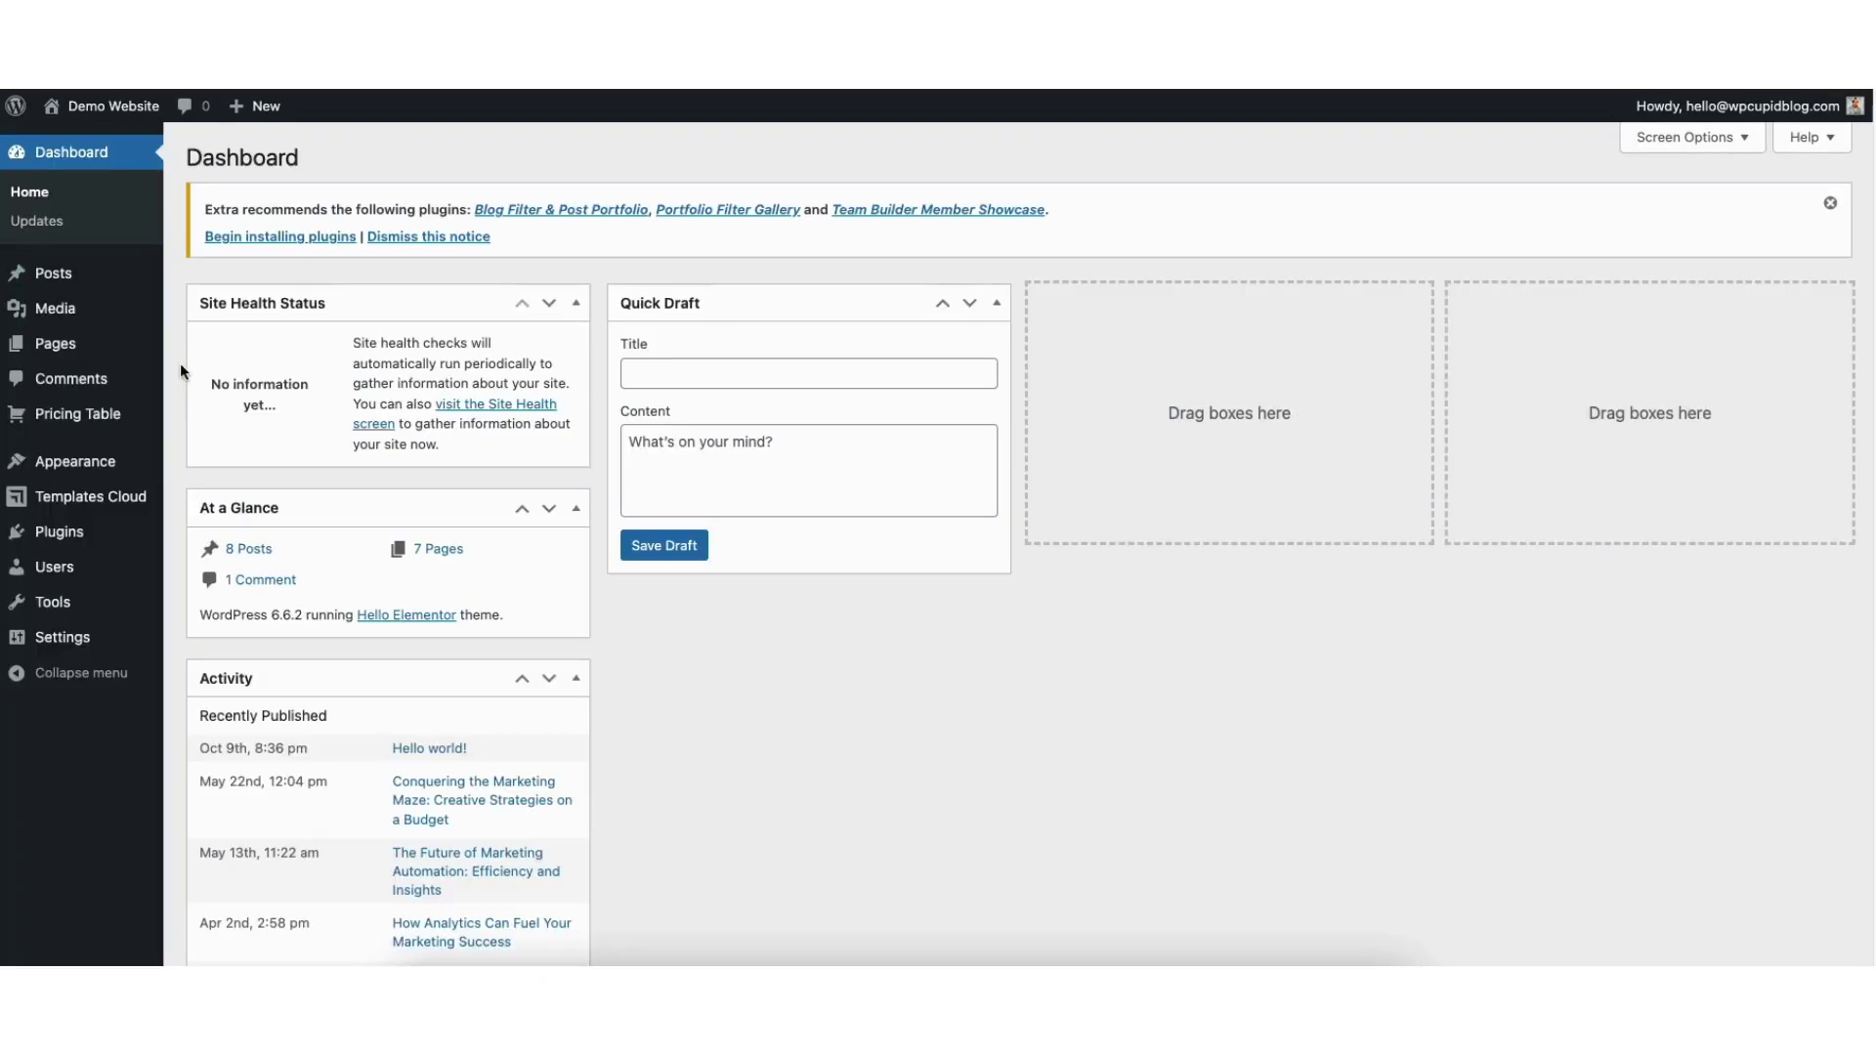
click(66, 417)
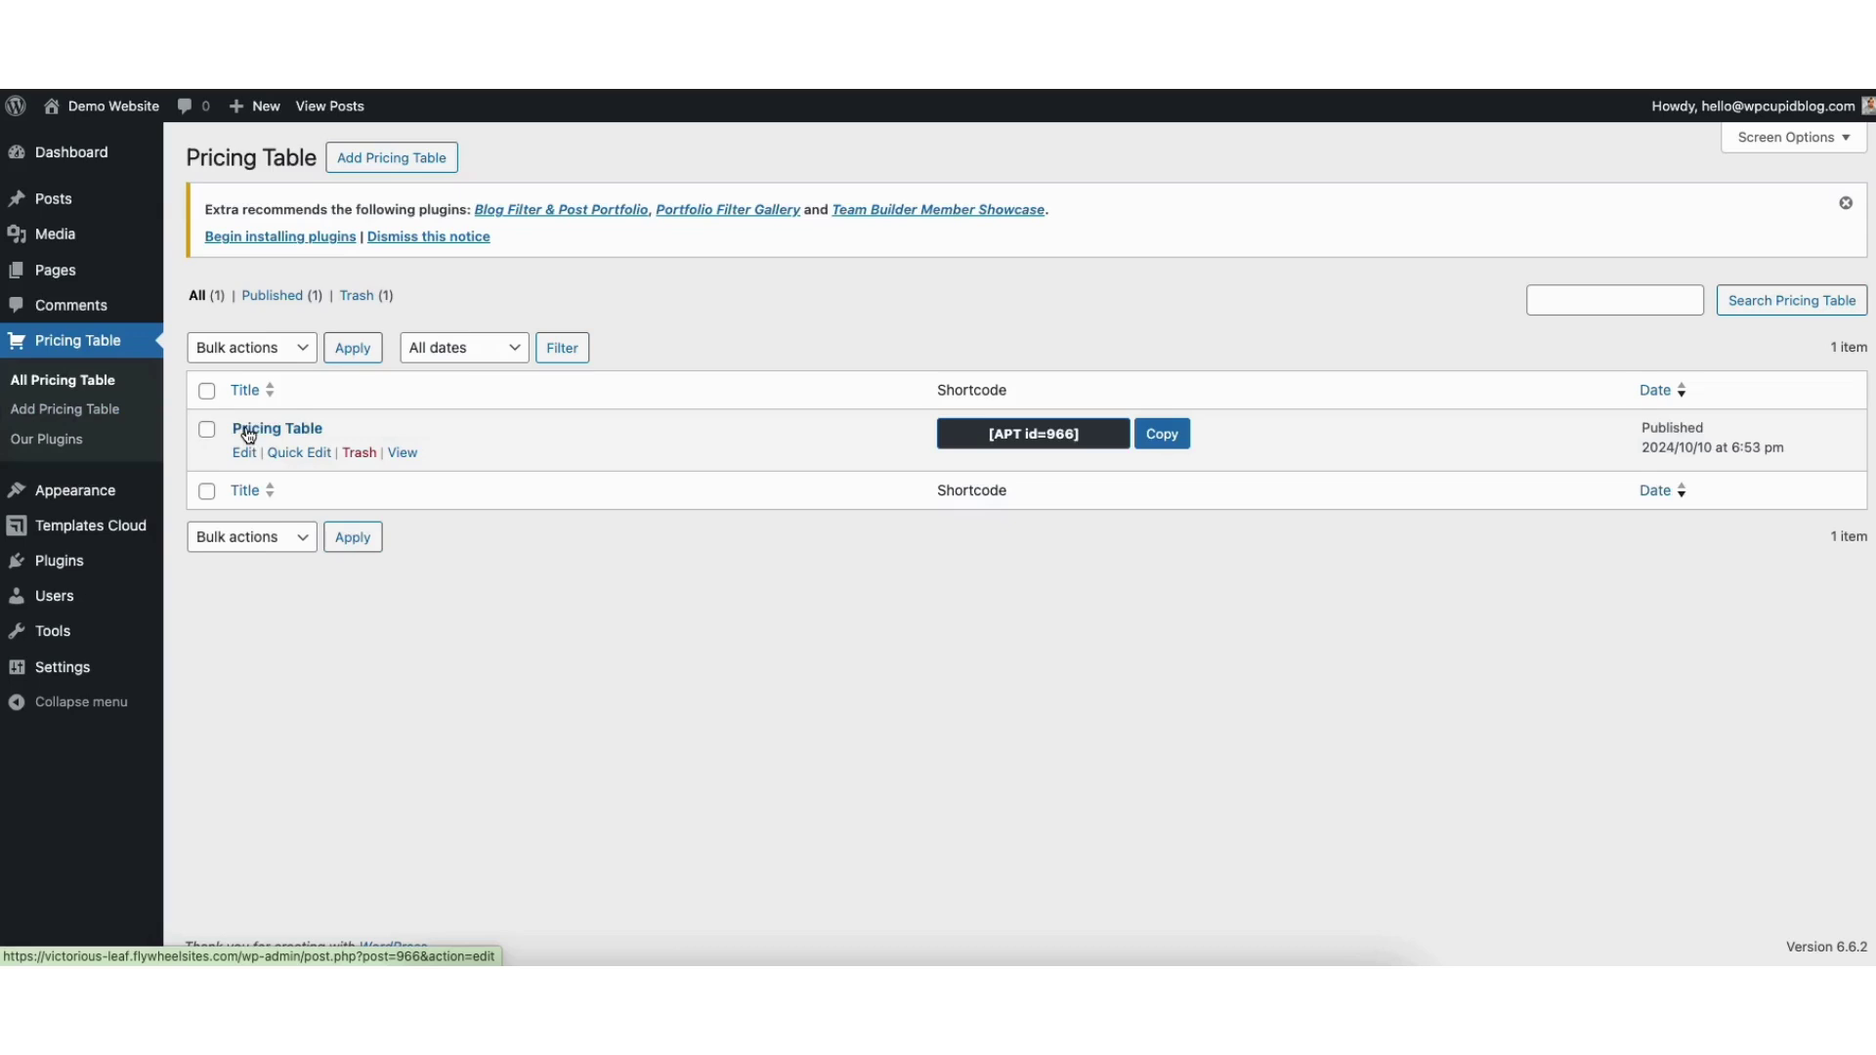
Step: Edit the existing 'Pricing Table' and show its Template Design choices
click(244, 454)
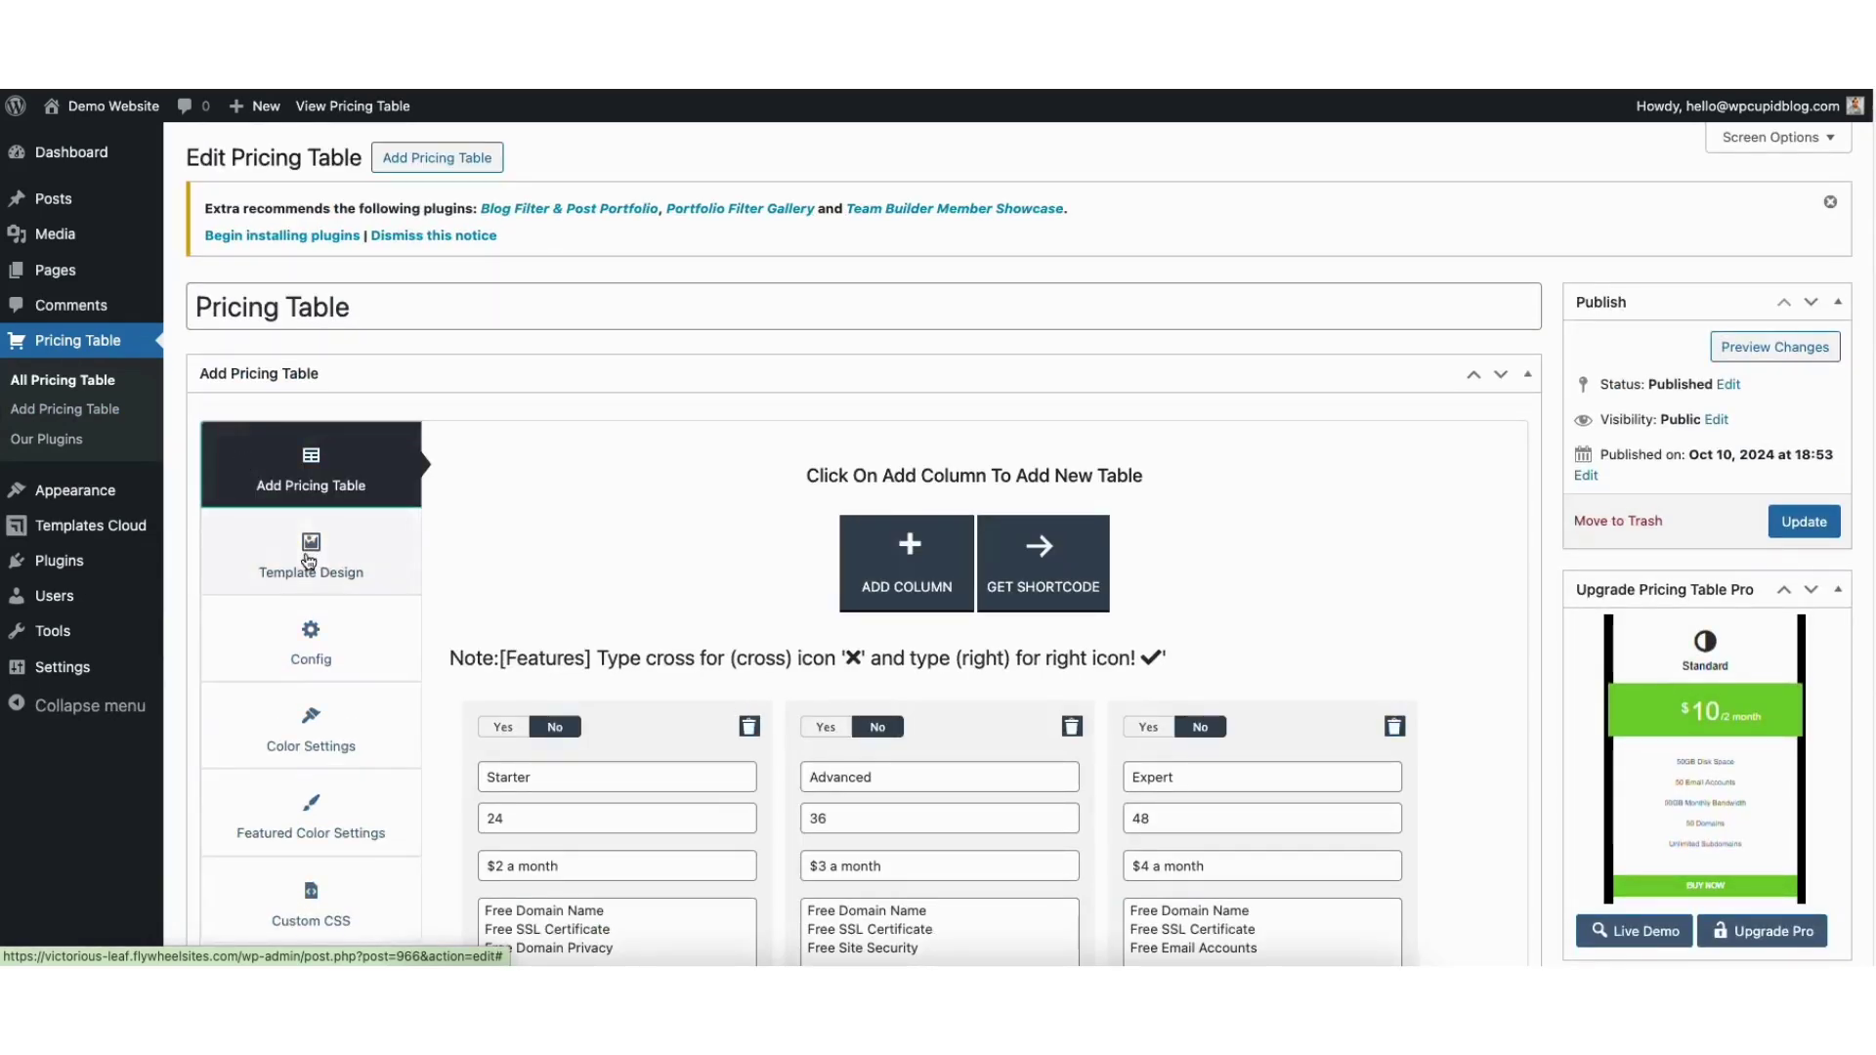
click(308, 561)
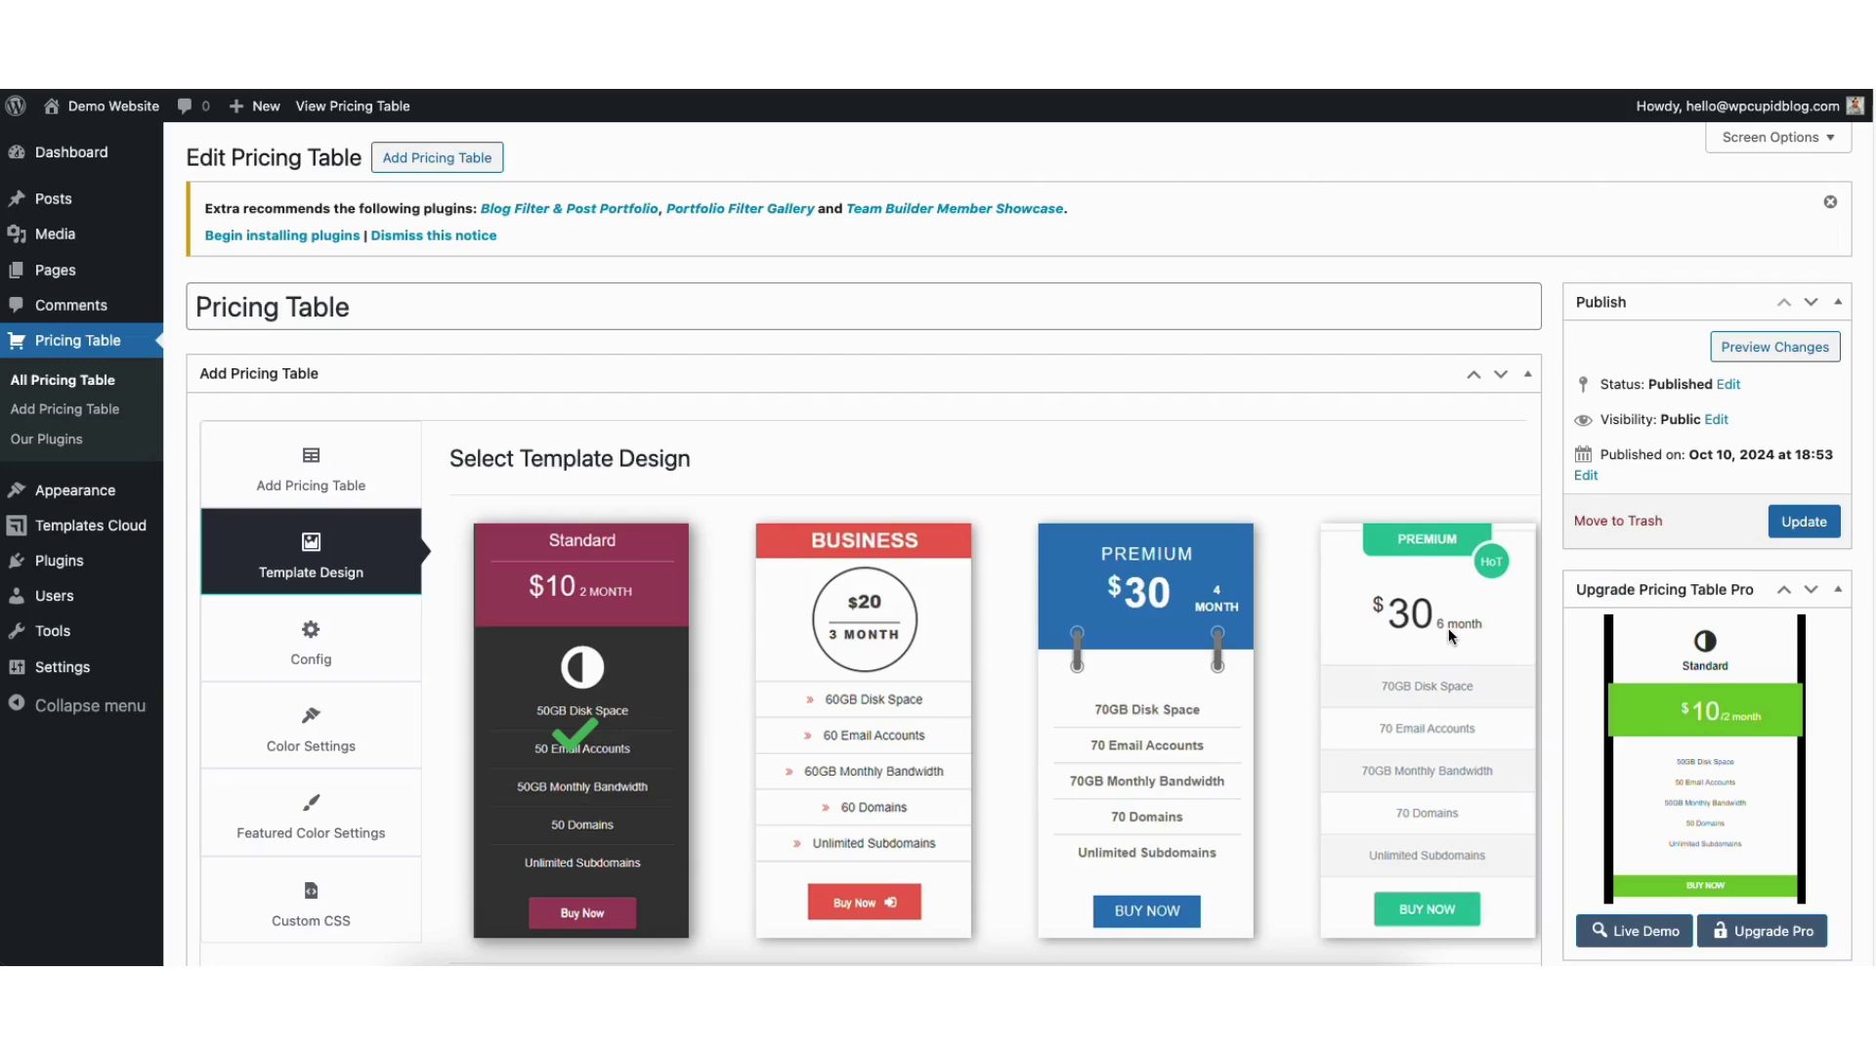
Step: Apply the blue Premium template and reload Sample Page to check the new design
click(1145, 669)
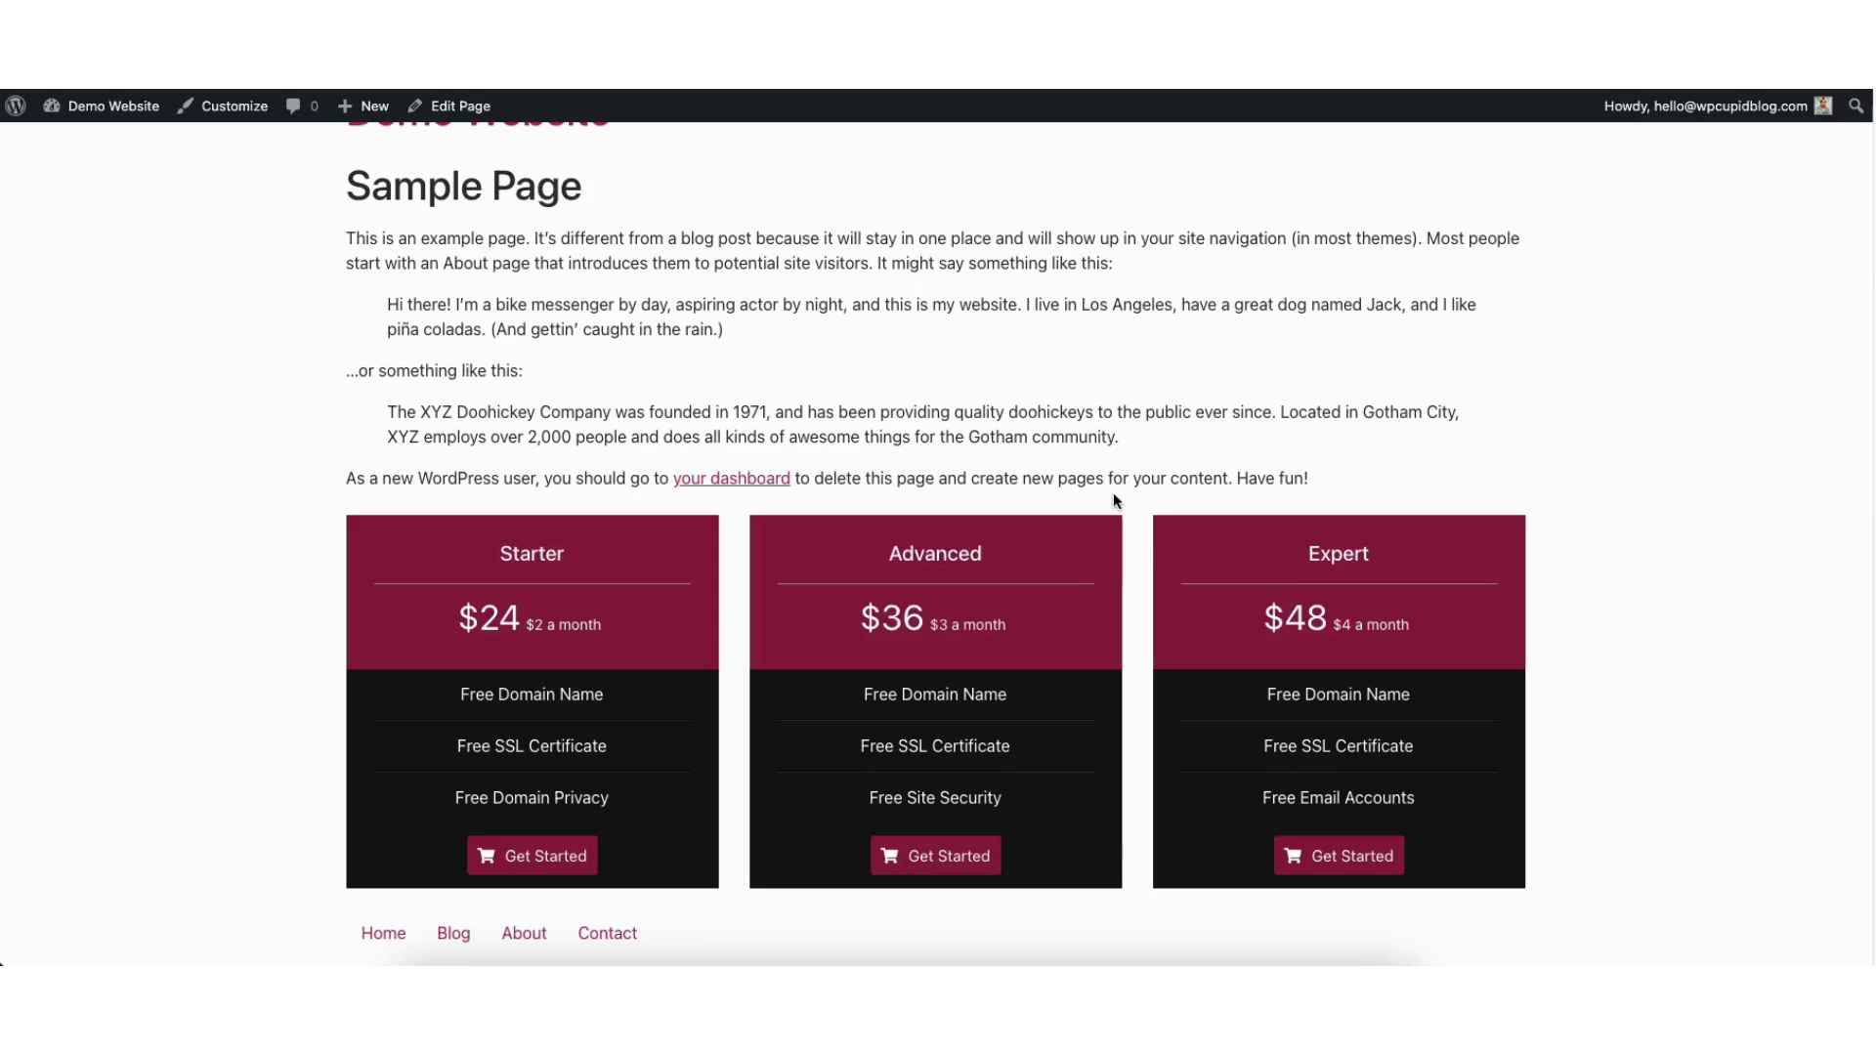
key(ctrl+r)
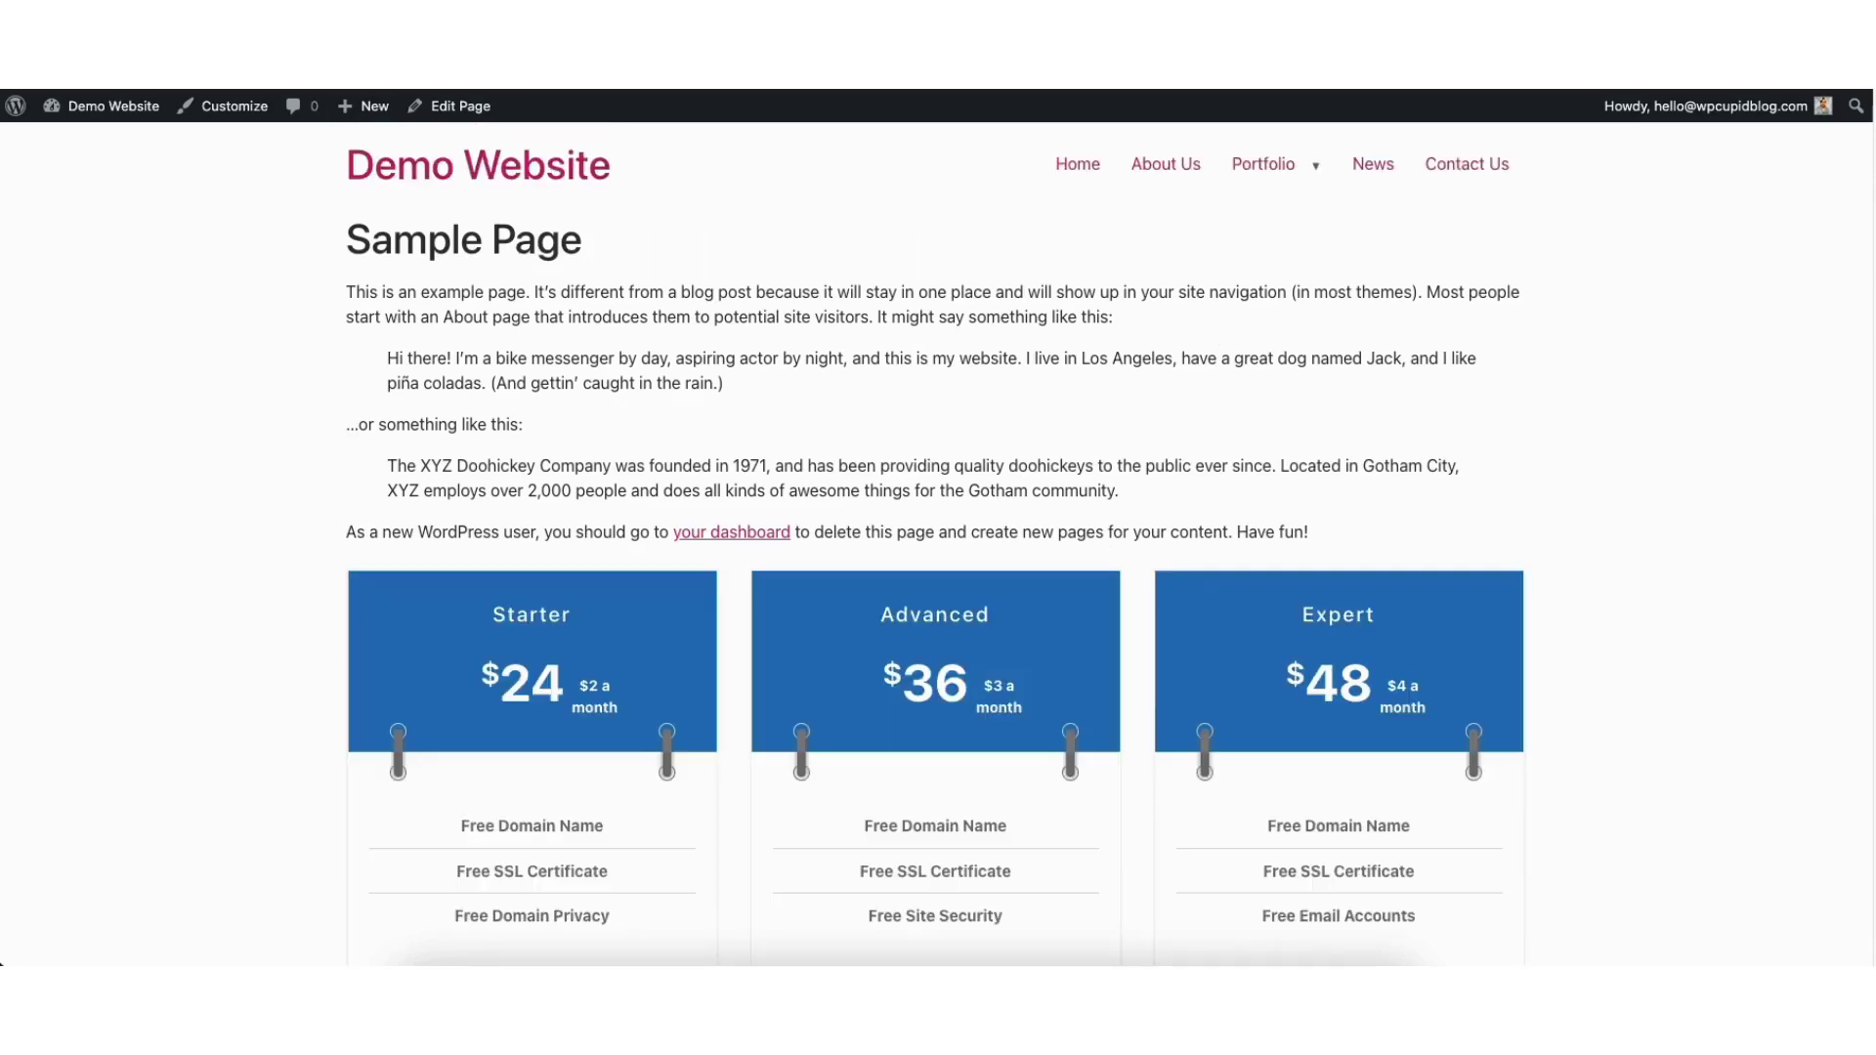
scroll(935, 543, down, 3)
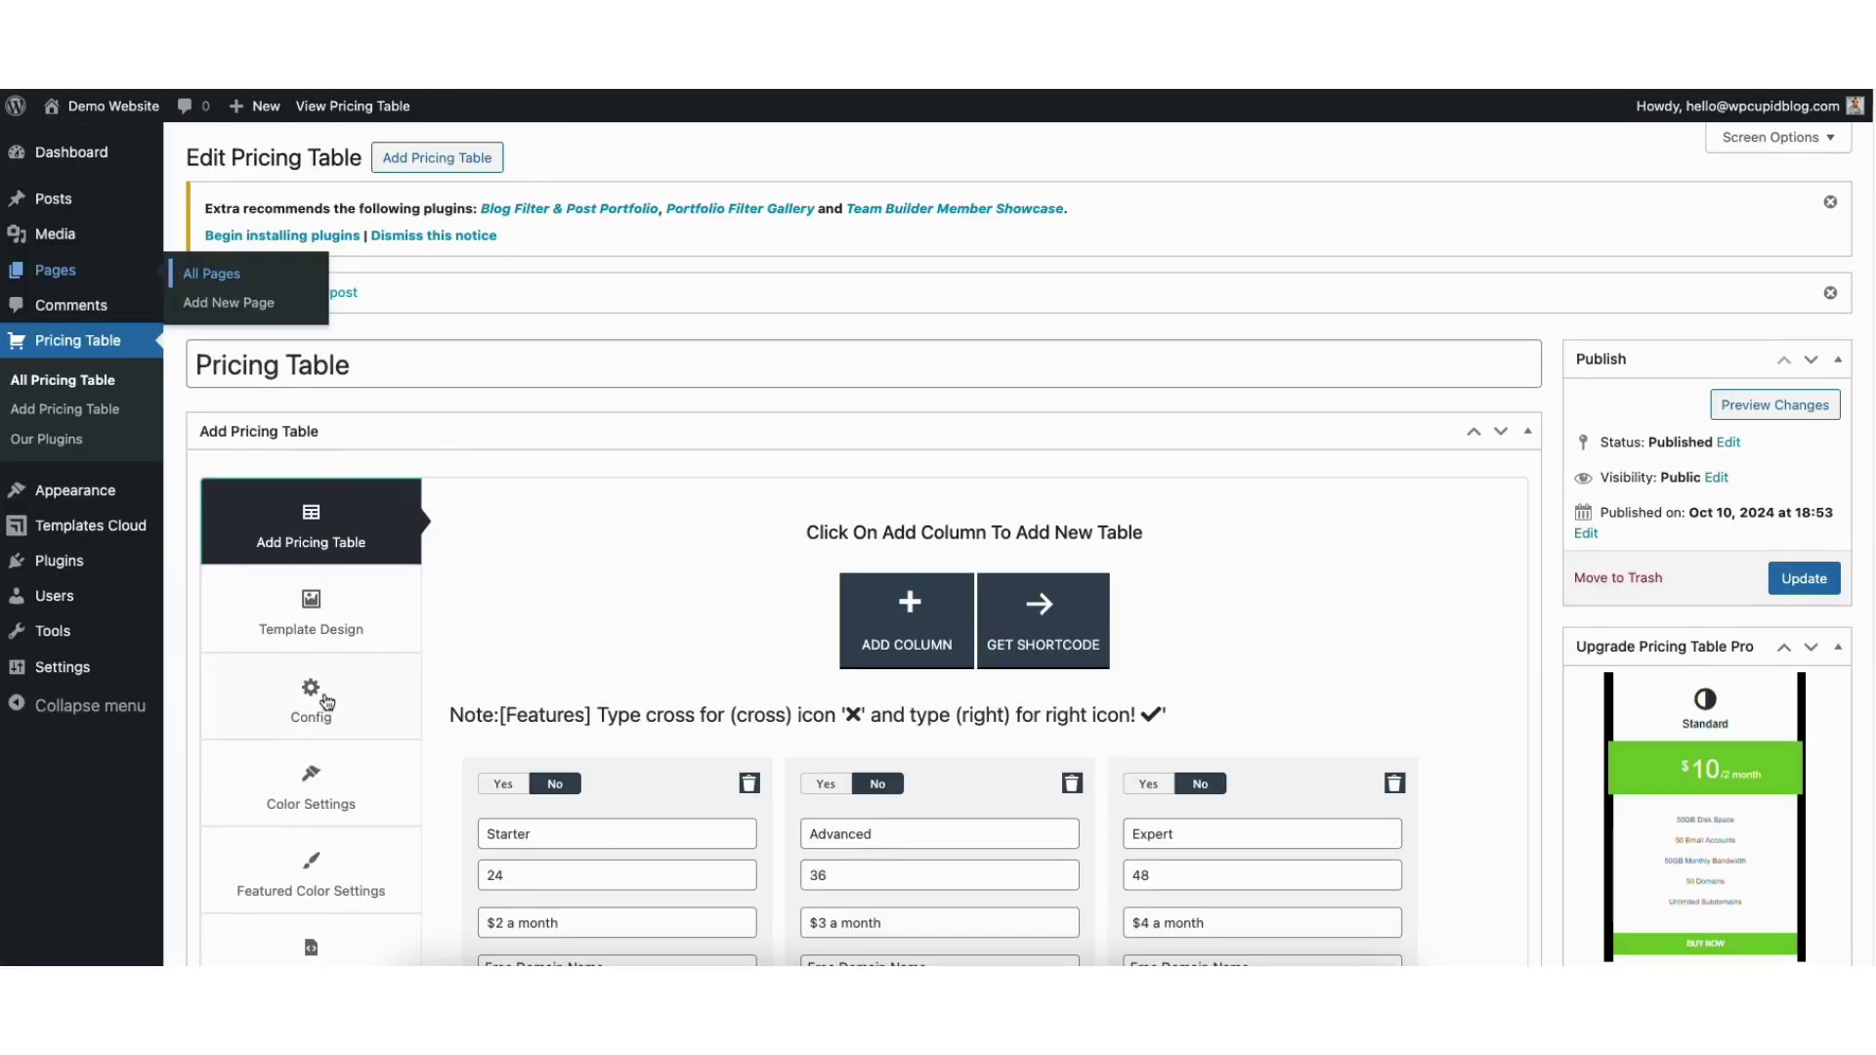
Step: In Config, keep US dollar currency and three columns per row, then view the colour and featured-colour settings
click(305, 712)
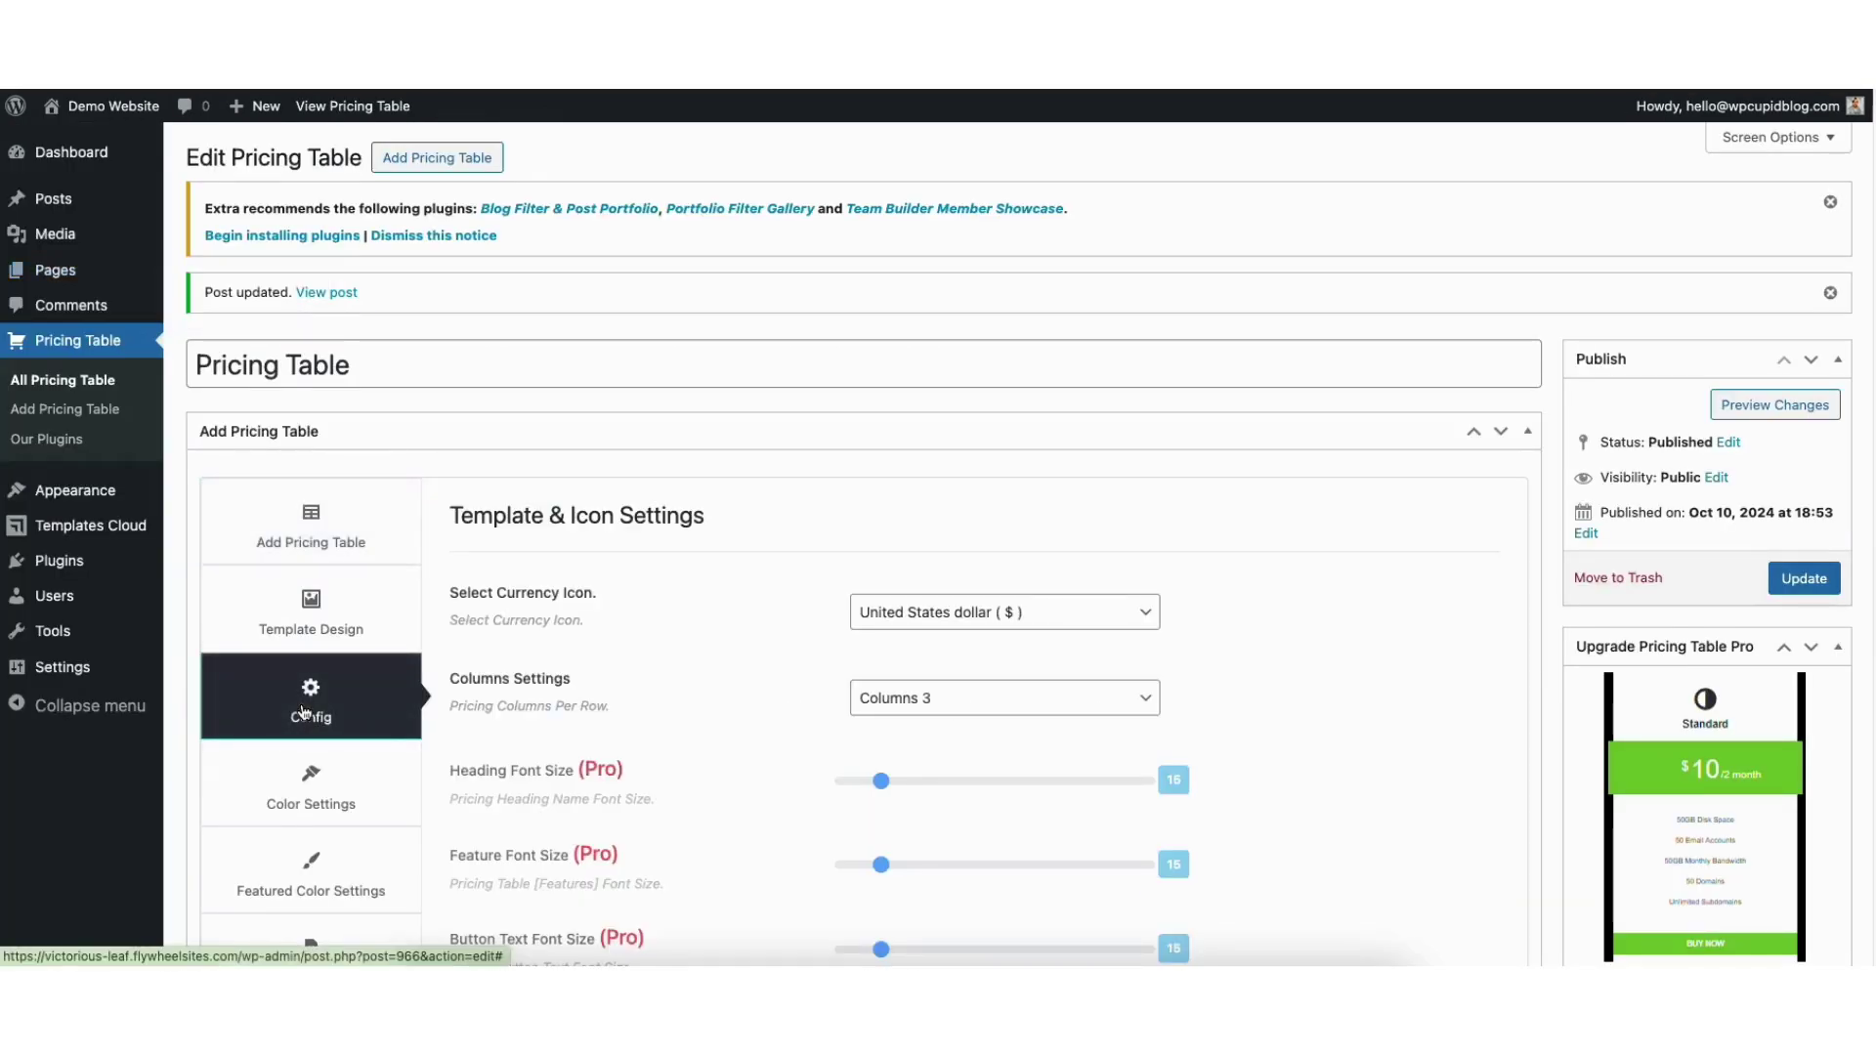
click(927, 620)
click(937, 621)
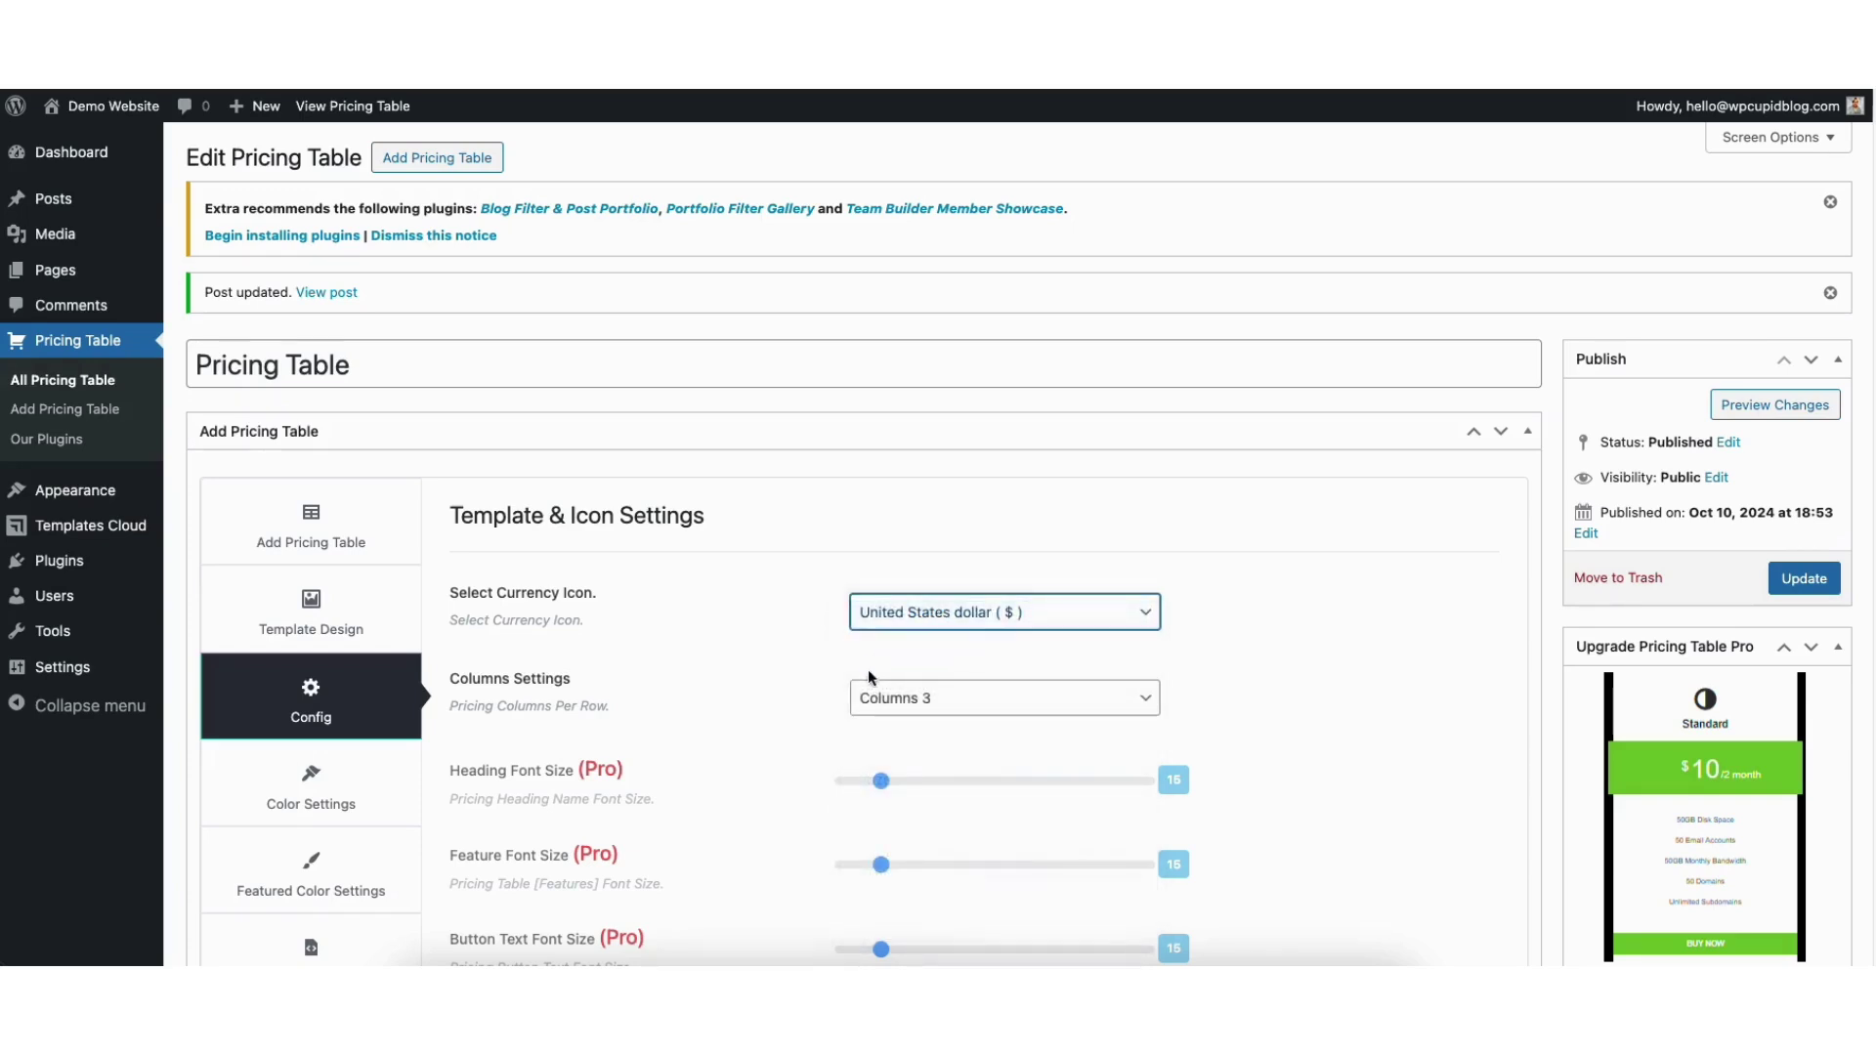
click(899, 699)
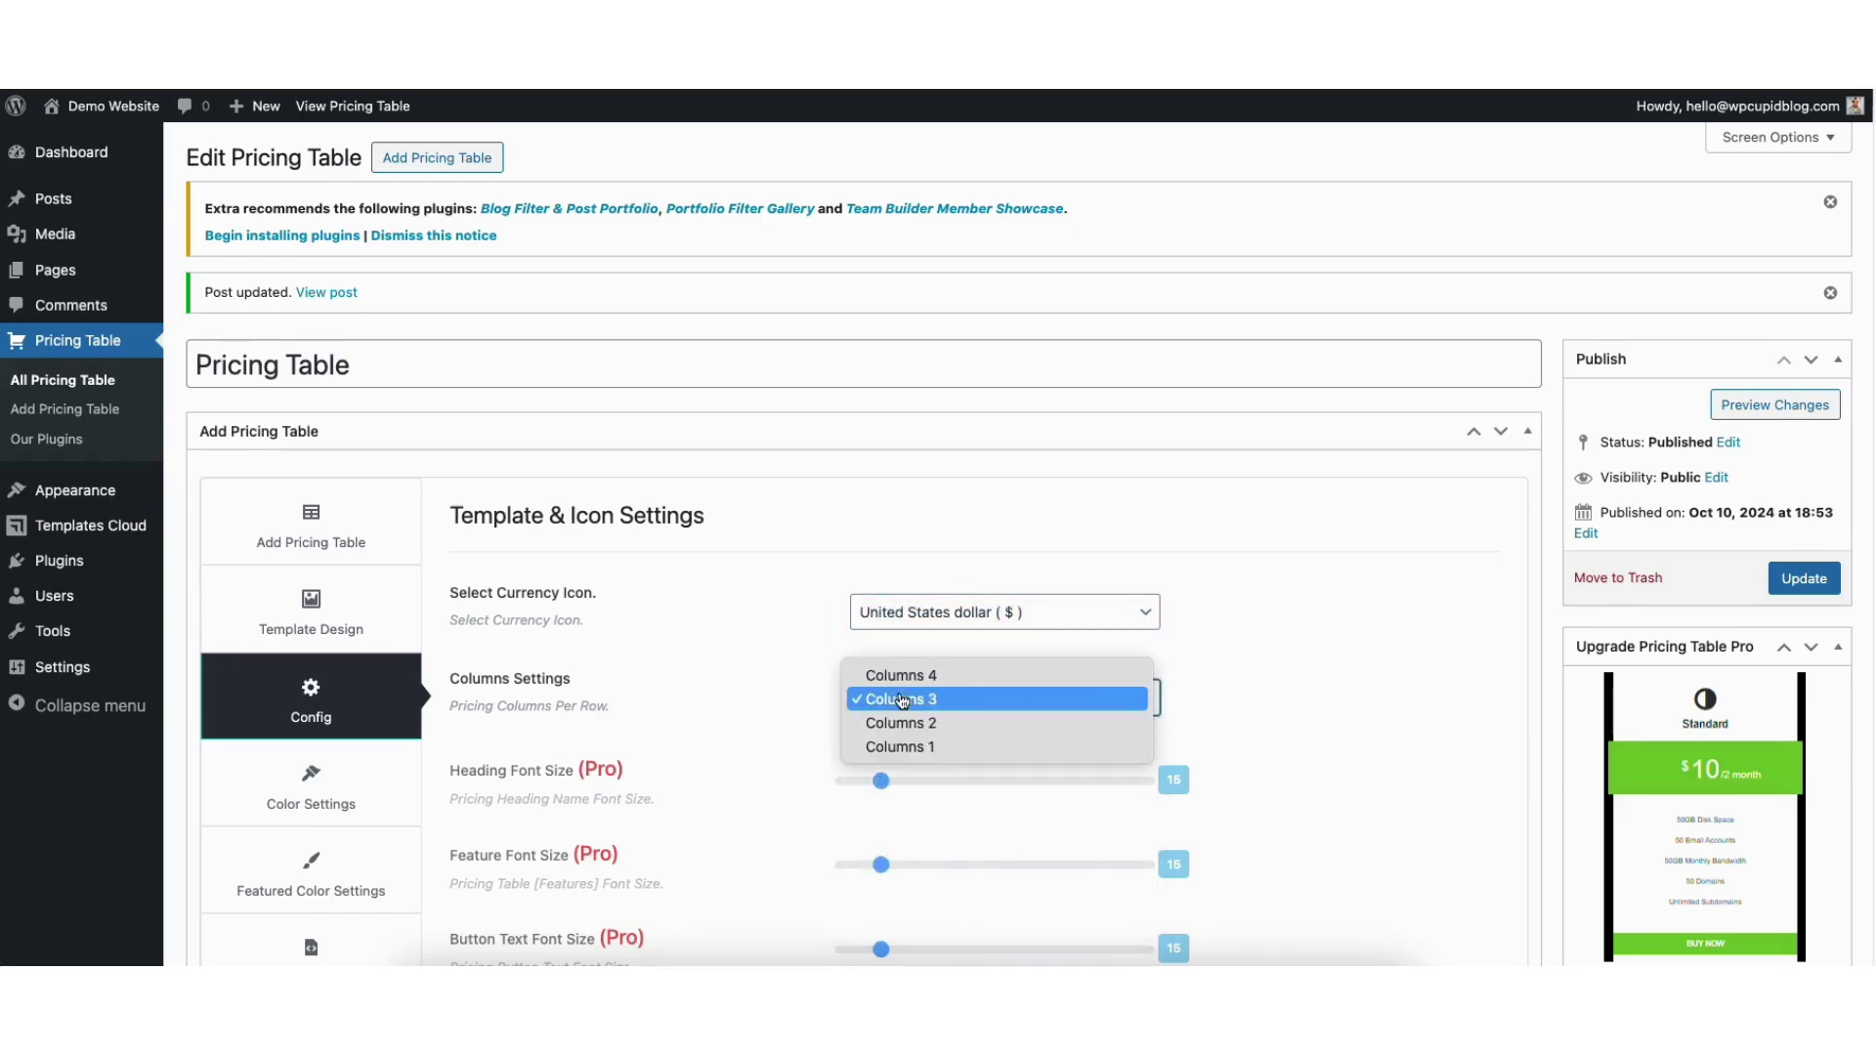
click(999, 701)
click(305, 791)
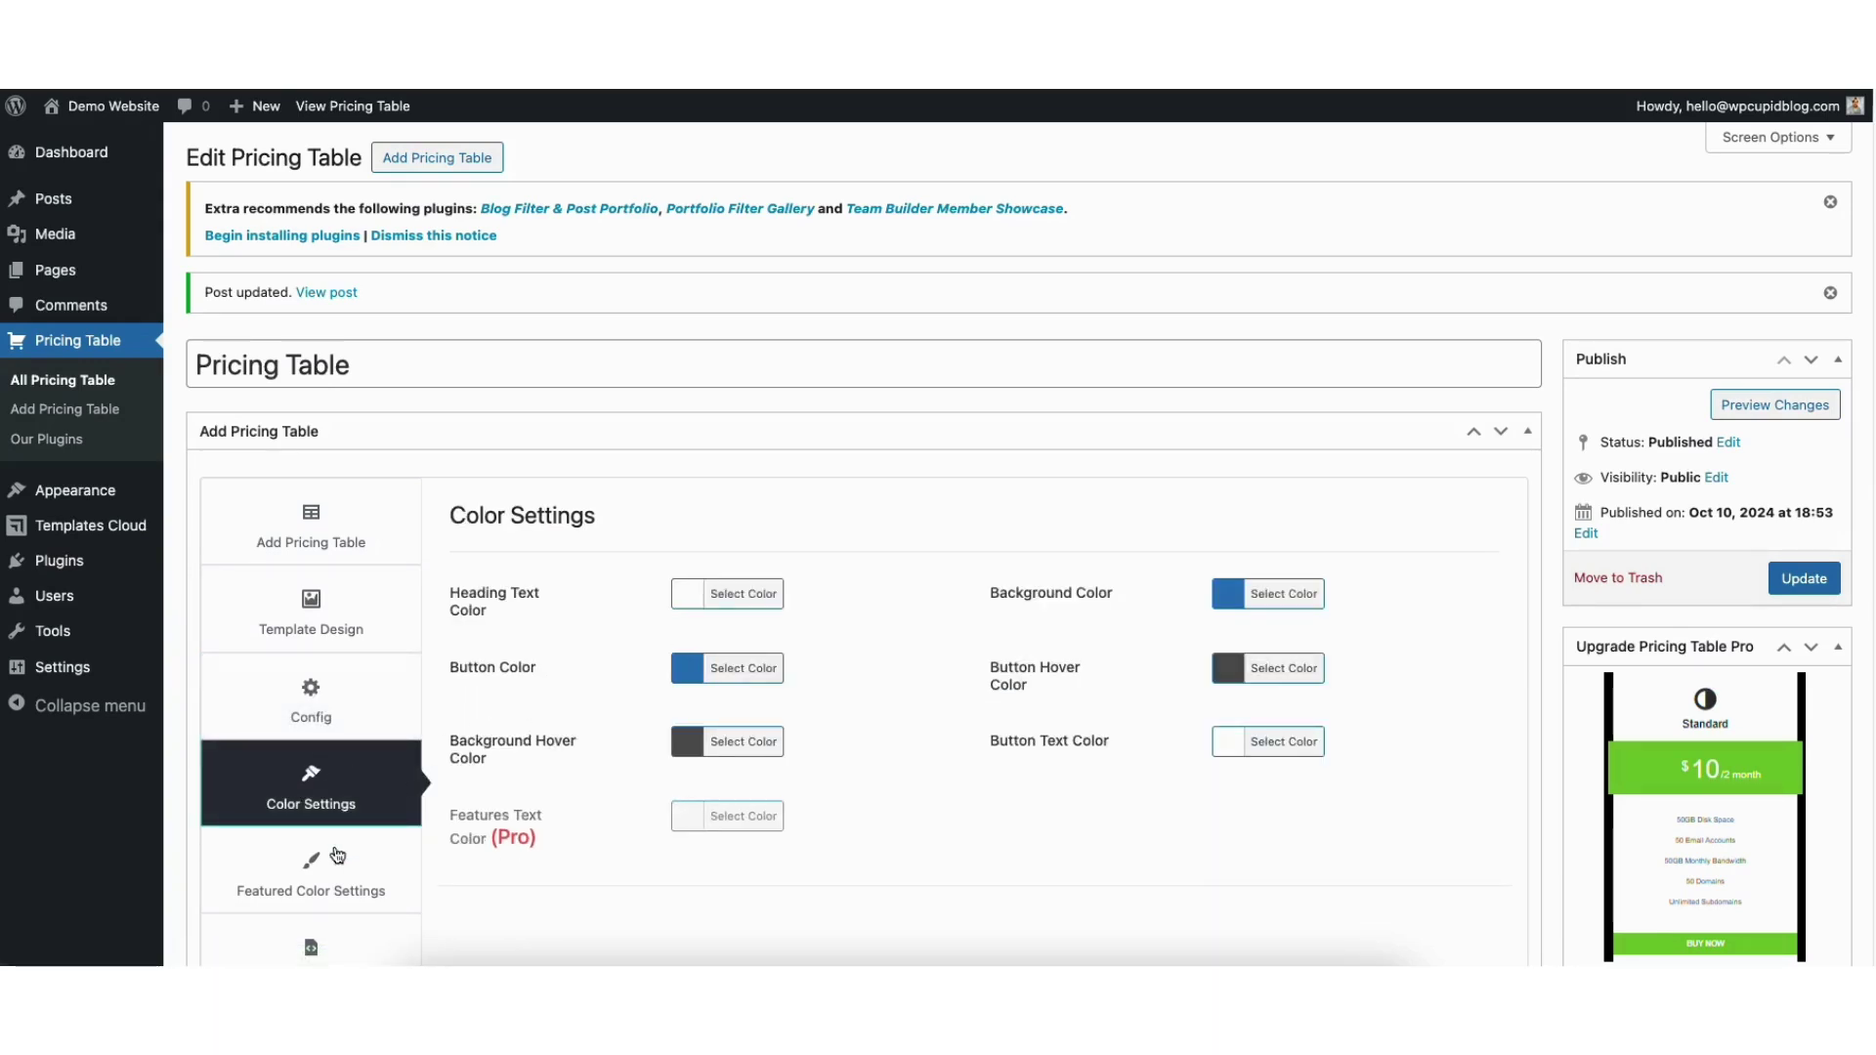
click(310, 878)
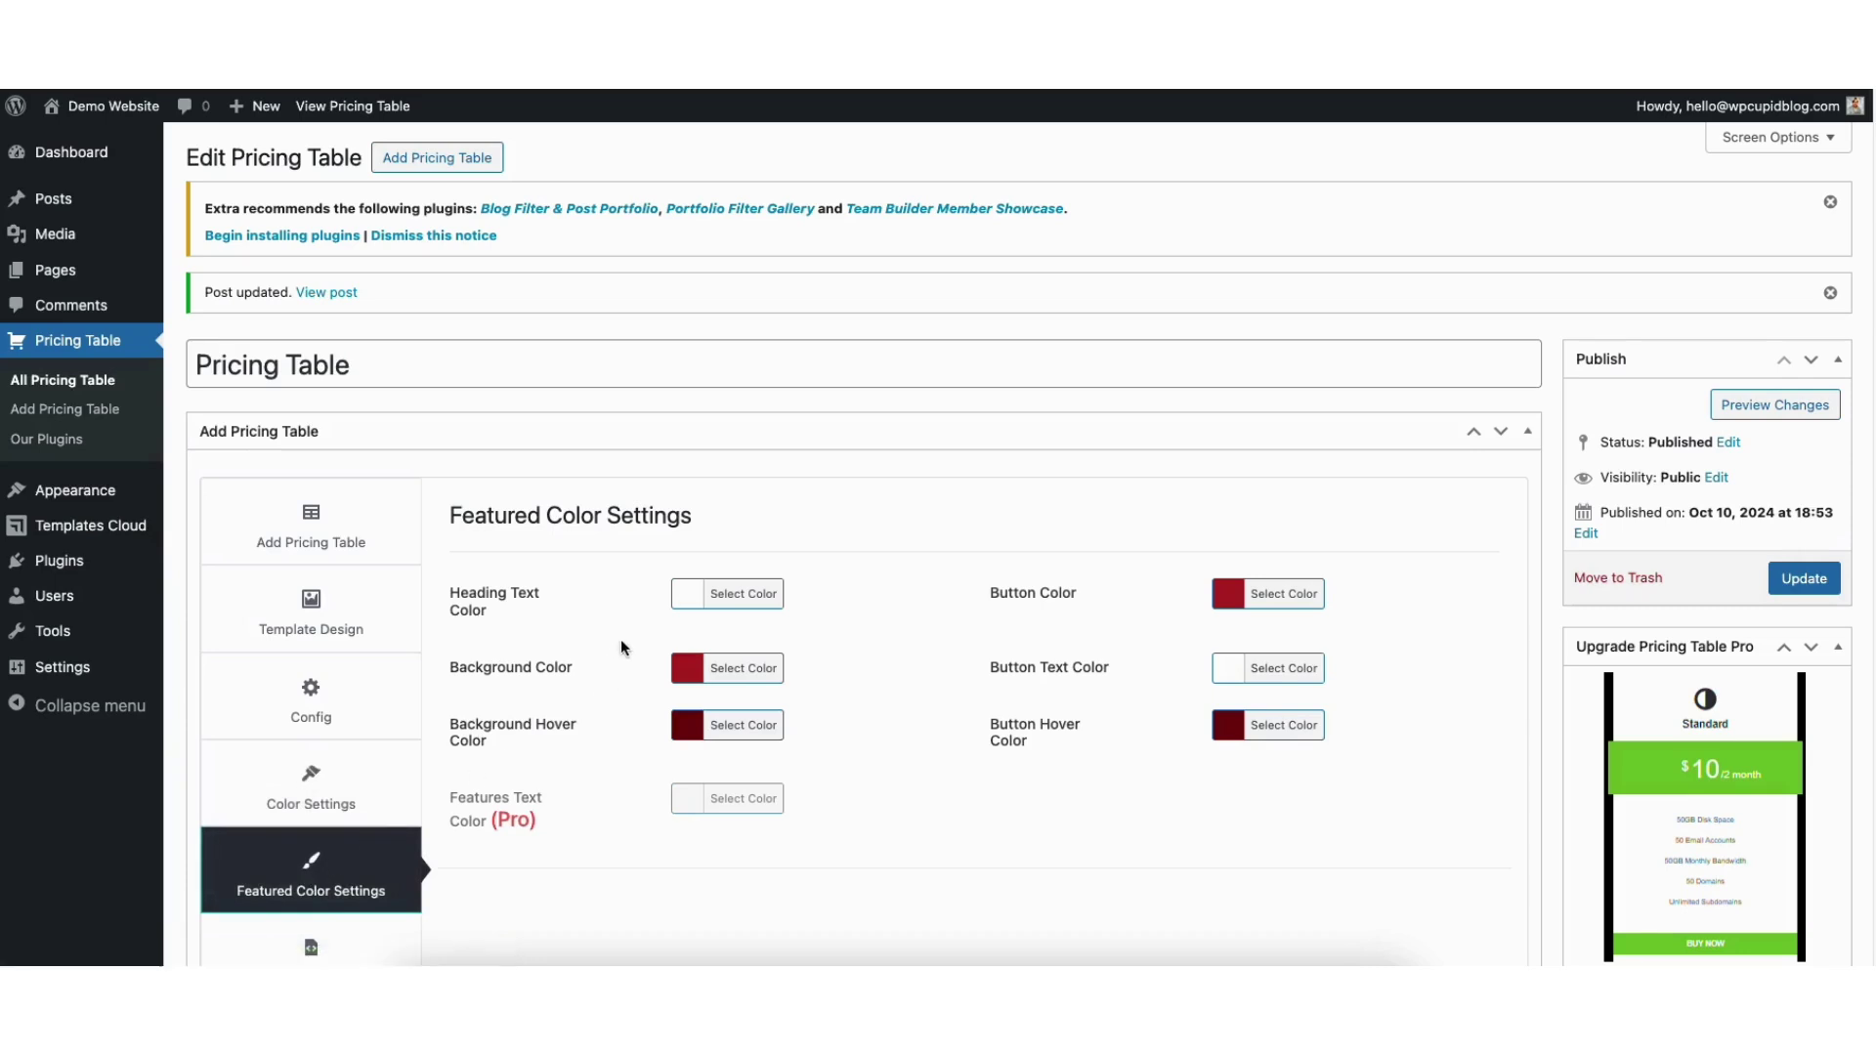